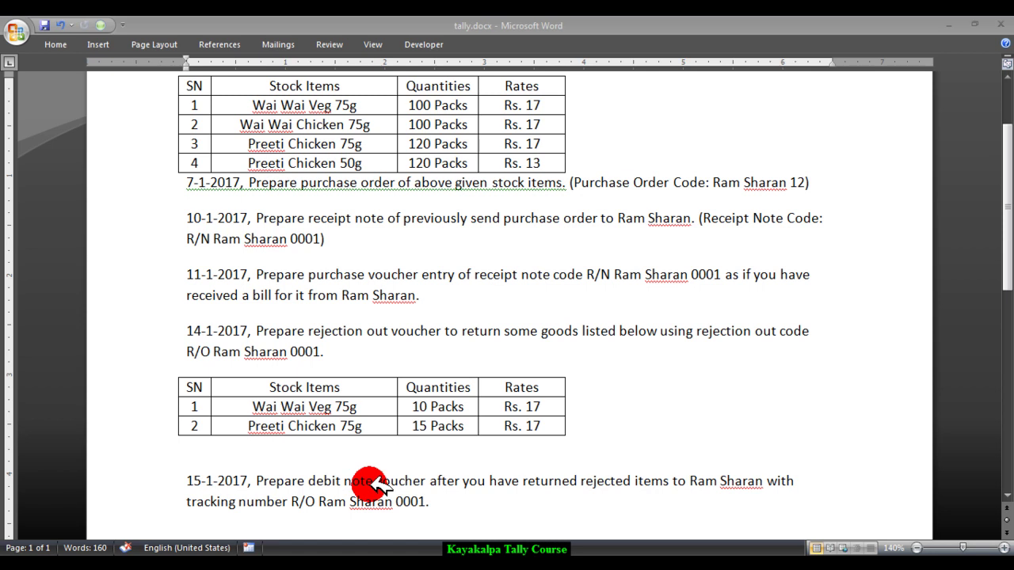
# - Return to Tally and back out of the Current Liabilities summary to the Balance Sheet
pyautogui.hotkey('alt', 'Tab')
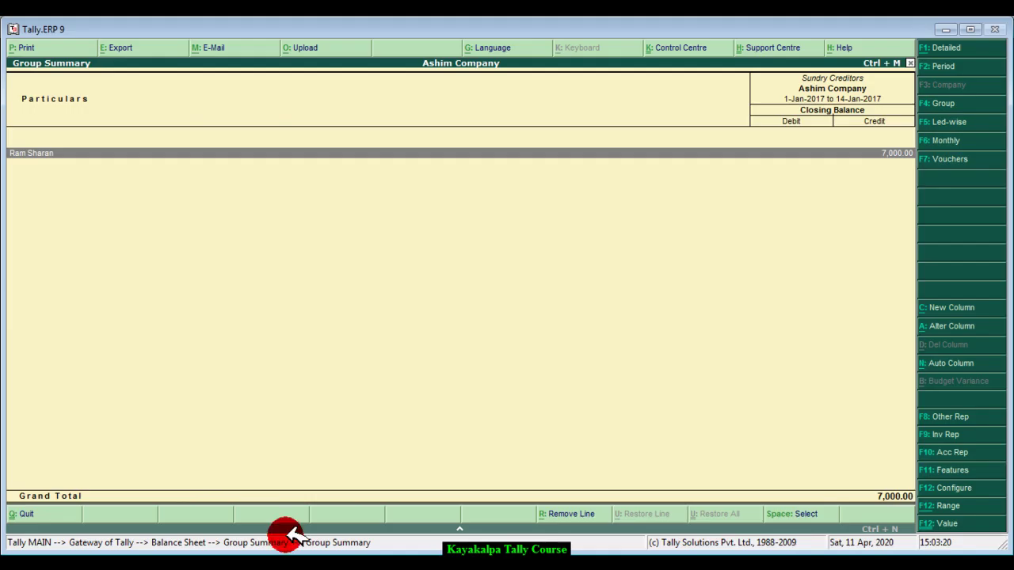
pyautogui.press('Escape')
pyautogui.press('Escape')
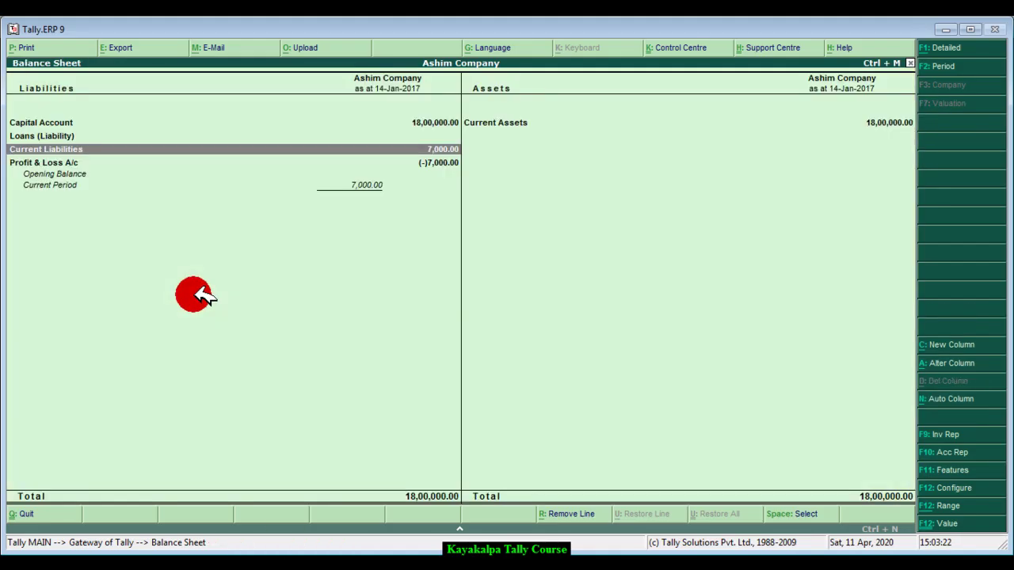
pyautogui.press('Escape')
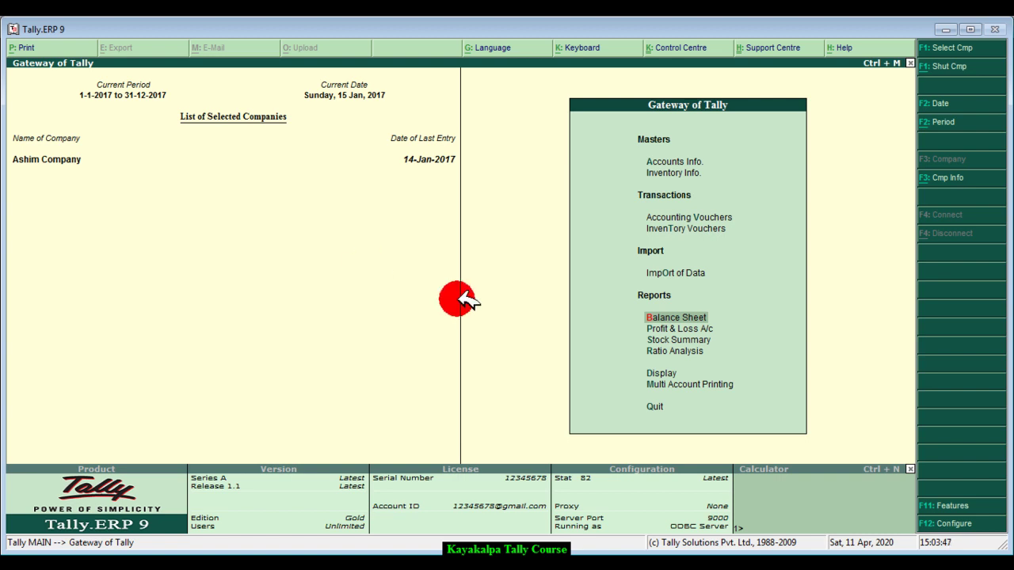
pyautogui.click(701, 341)
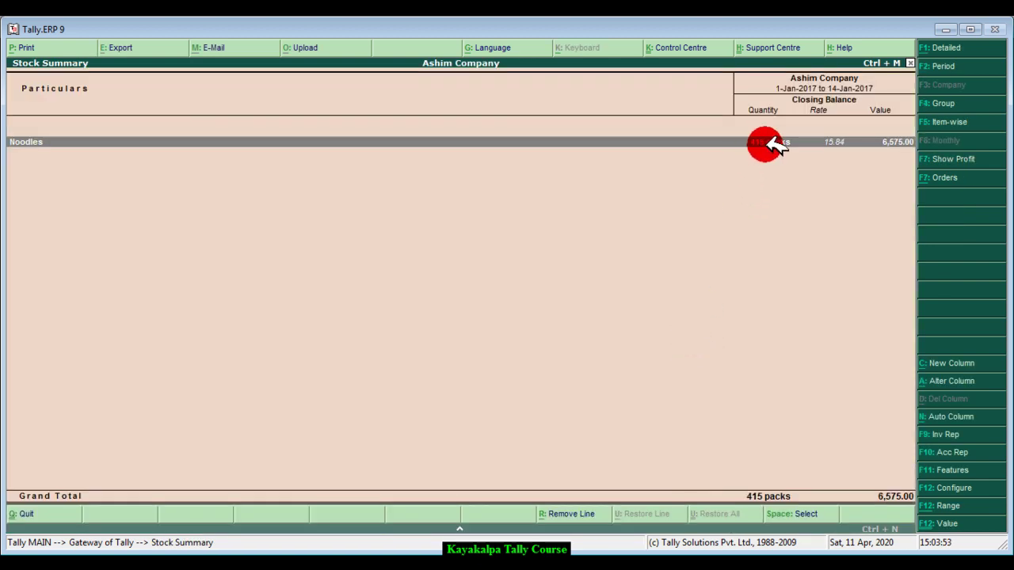
pyautogui.press('Escape')
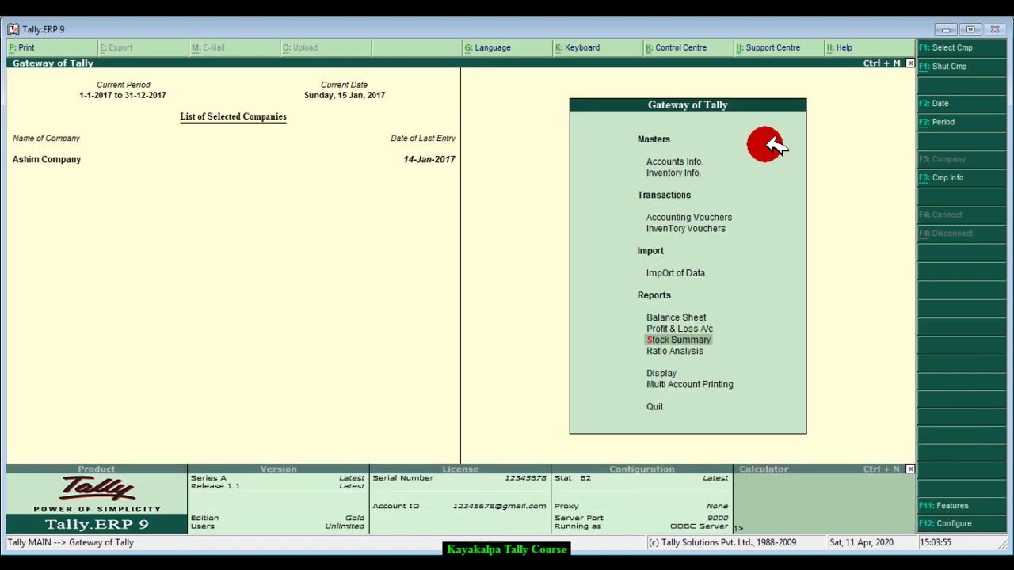
pyautogui.press('Up')
pyautogui.press('Return')
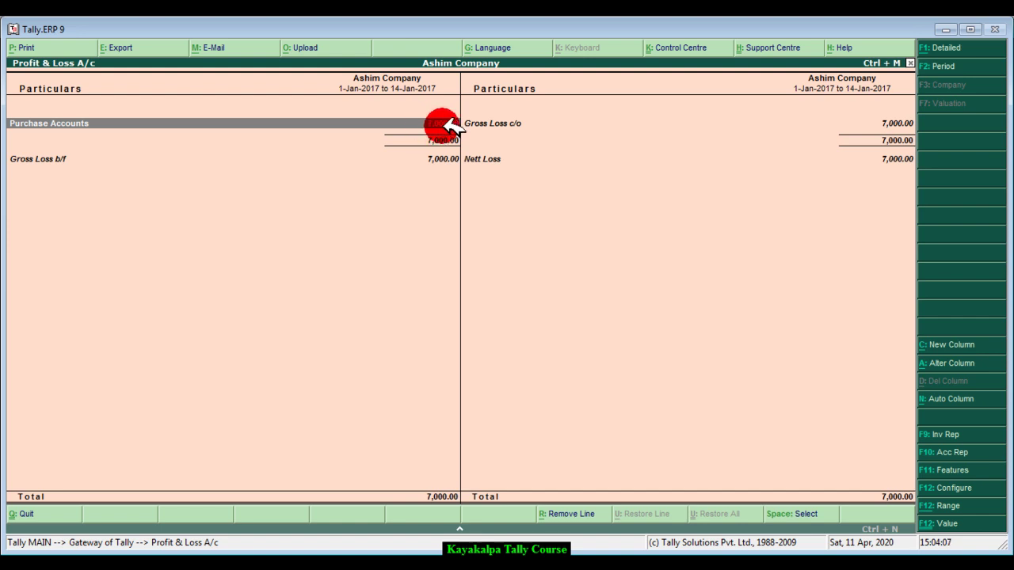
pyautogui.press('Escape')
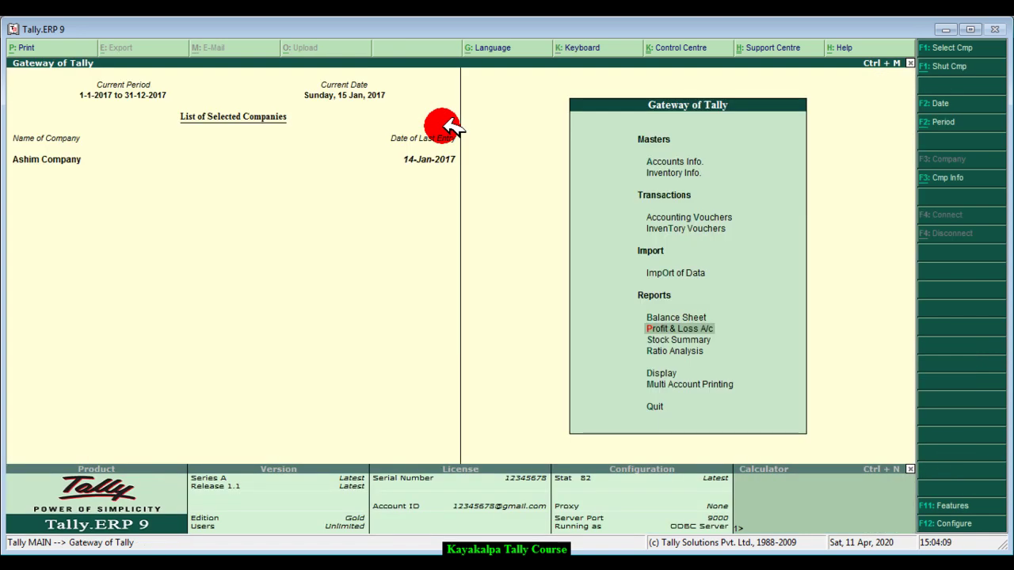
pyautogui.press('Up')
pyautogui.press('Return')
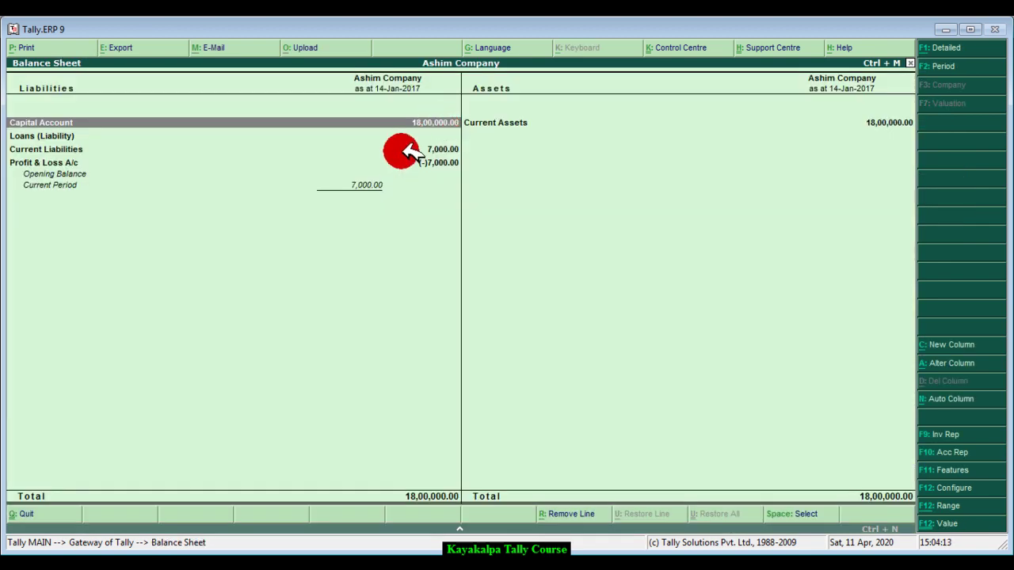
pyautogui.click(408, 152)
pyautogui.click(404, 148)
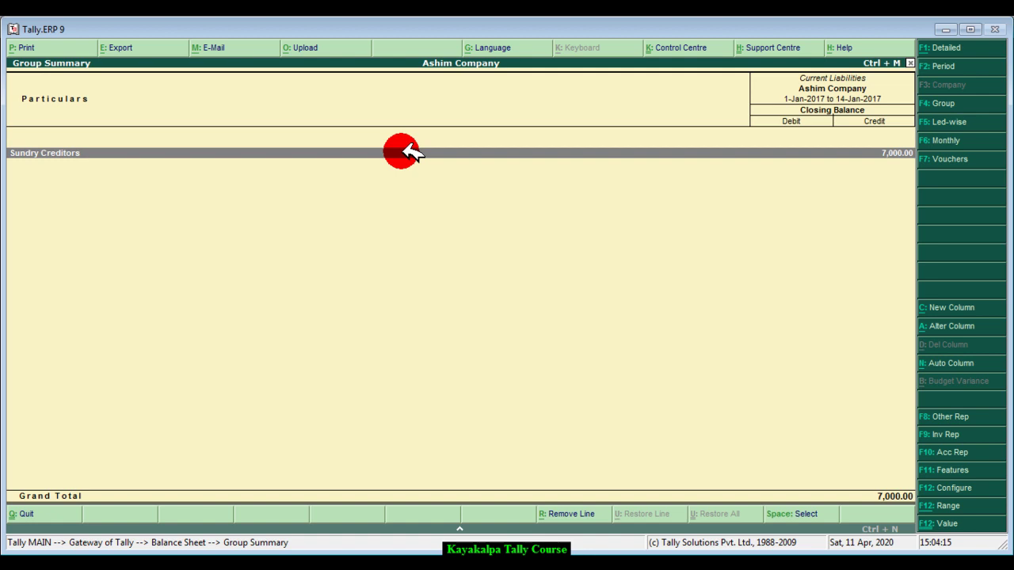
pyautogui.click(405, 150)
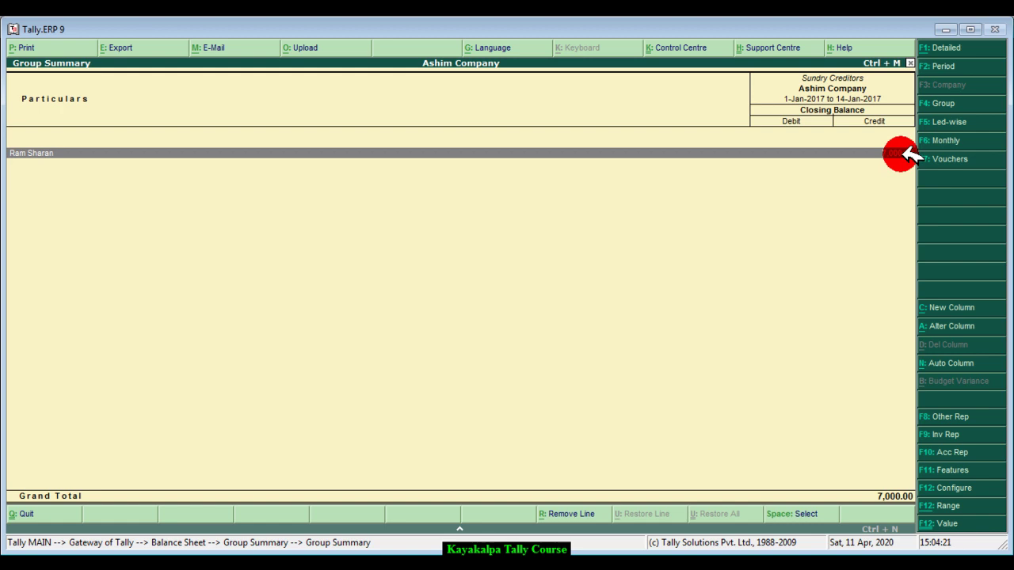
pyautogui.press('Escape')
pyautogui.press('Escape')
pyautogui.press('Escape')
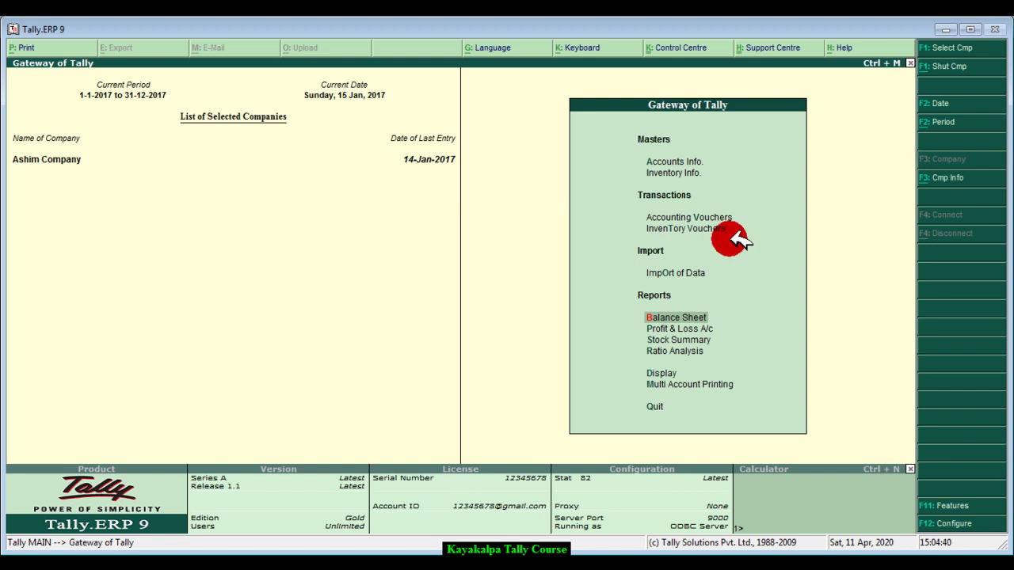
# - Open Accounting Vouchers and enable Use Invoice mode for Debit Notes in the F11 accounting features
pyautogui.press('Up')
pyautogui.press('Up')
pyautogui.press('Up')
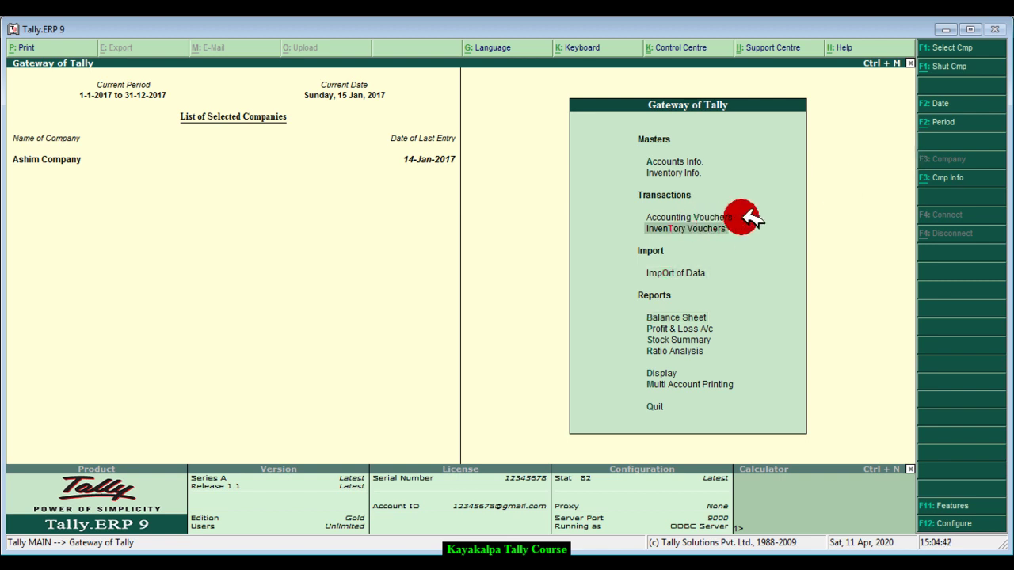
pyautogui.press('Return')
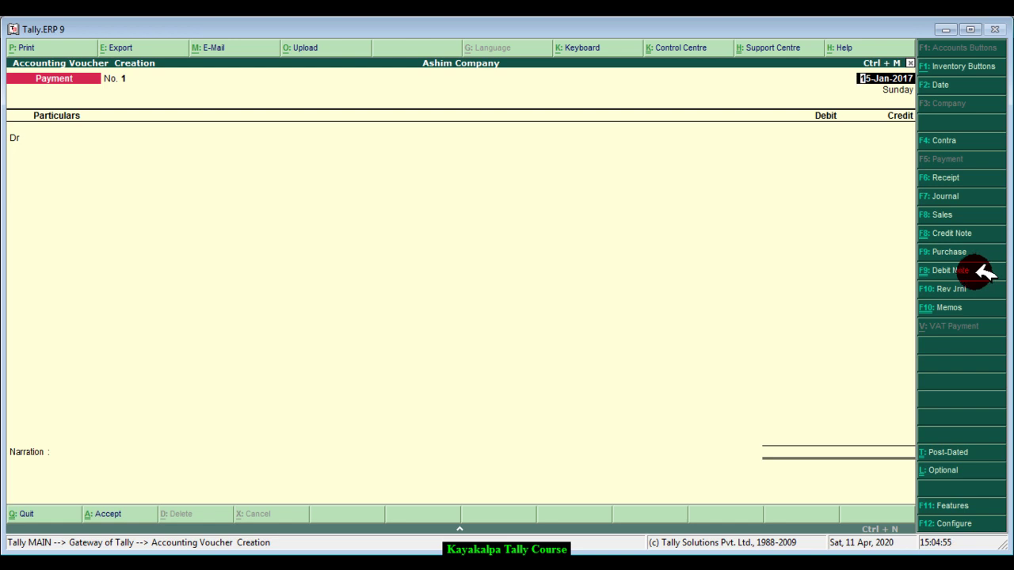
pyautogui.click(985, 505)
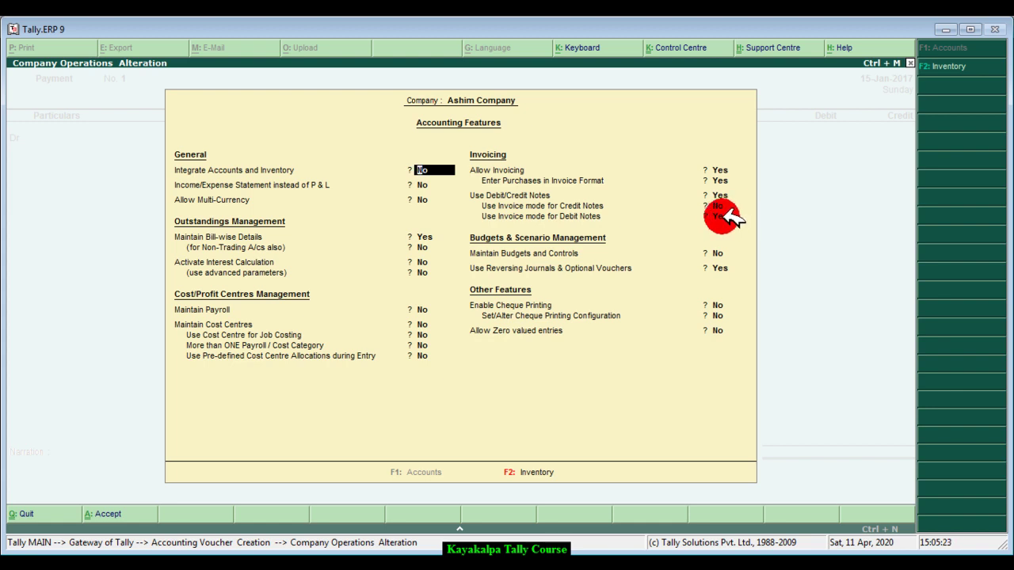
pyautogui.press('Return')
pyautogui.press('Return')
pyautogui.press('Return')
pyautogui.press('Return')
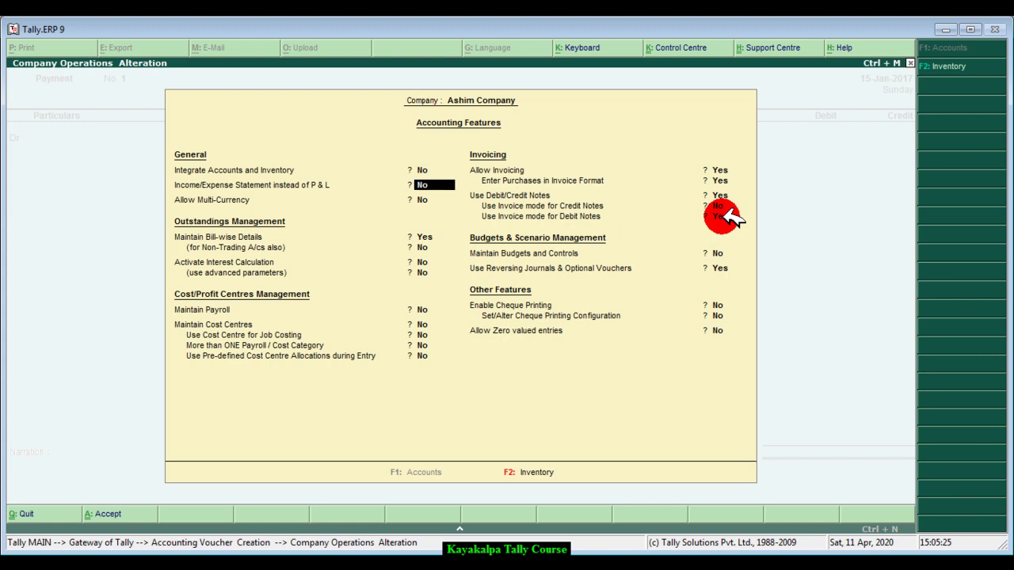
pyautogui.press('Return')
pyautogui.press('Return')
pyautogui.press('Return')
pyautogui.press('Return')
pyautogui.press('Return')
pyautogui.press('Return')
pyautogui.press('Return')
pyautogui.press('Return')
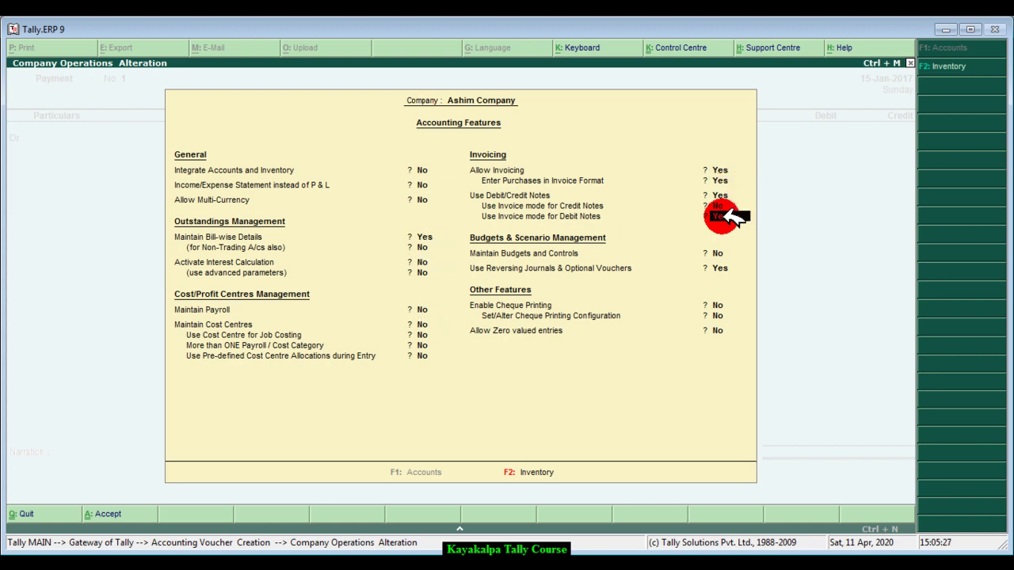
pyautogui.press('Return')
pyautogui.press('Return')
pyautogui.press('Return')
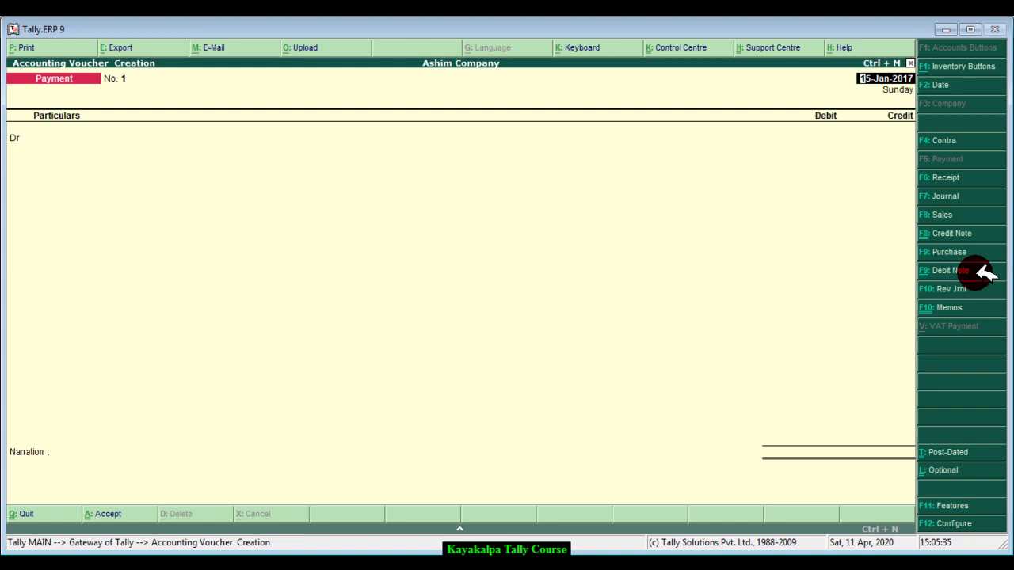
# - Start a Debit Note in invoice mode dated 15-1-2017
pyautogui.click(982, 272)
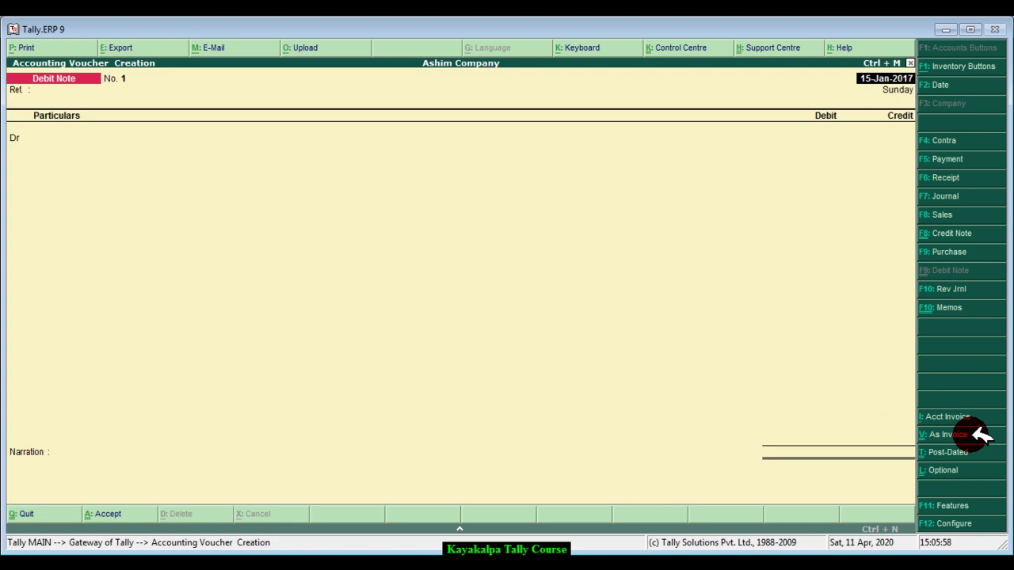
pyautogui.click(980, 434)
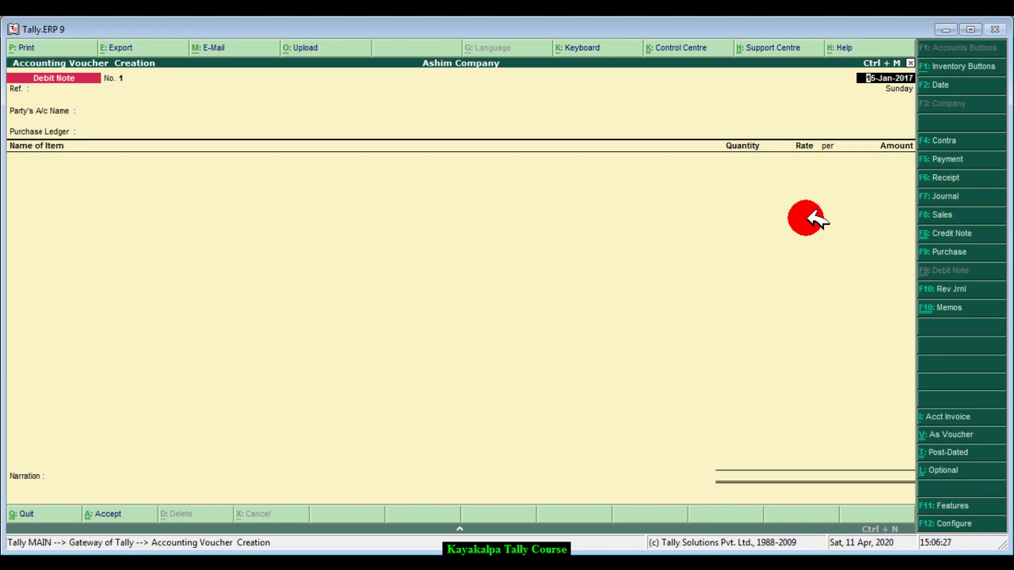
pyautogui.write('15 1 2017')
pyautogui.press('Return')
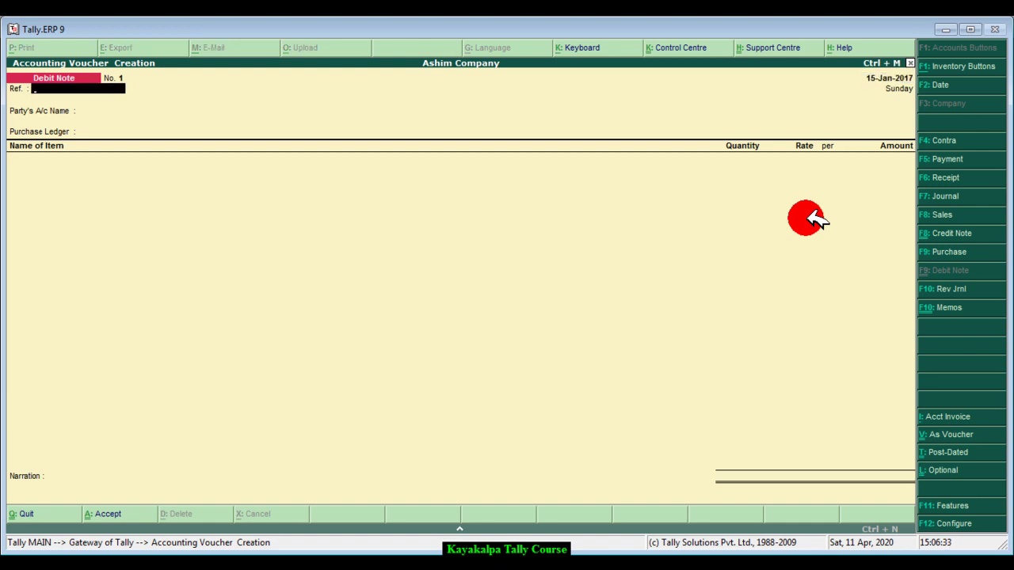
# - Skip the reference and set the supplier's ledger as the party account
pyautogui.press('Return')
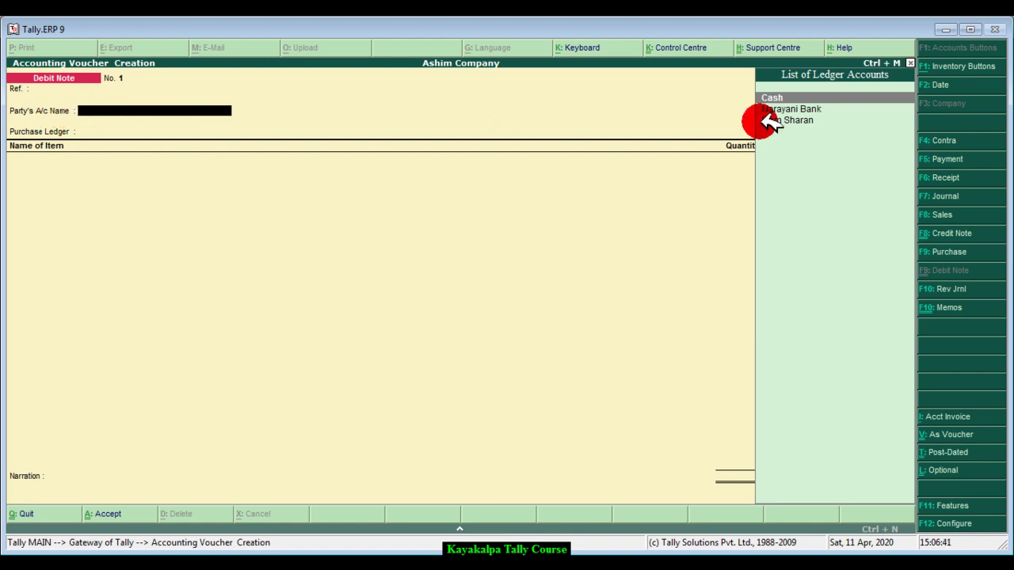
pyautogui.click(788, 119)
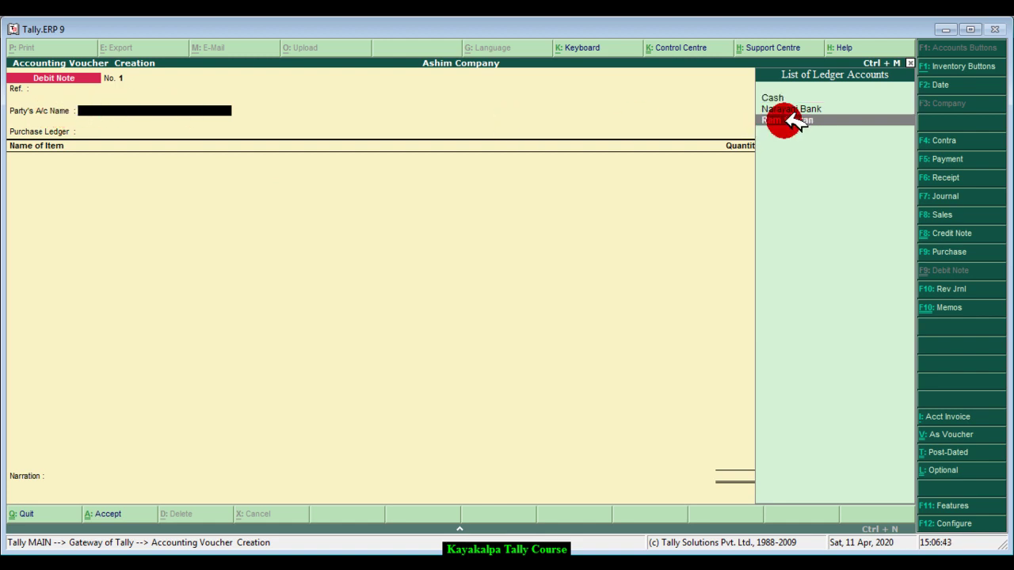
pyautogui.press('Return')
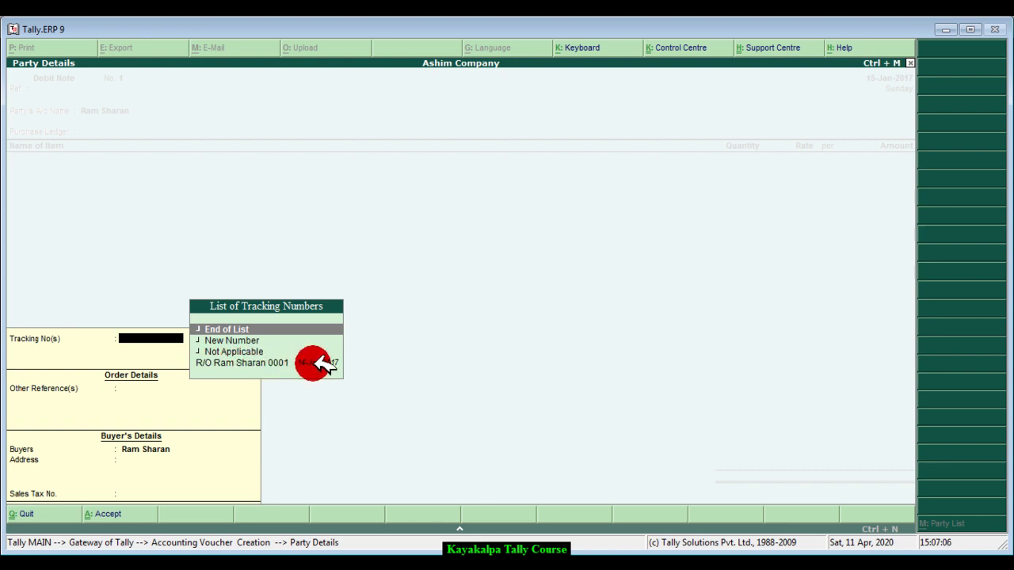
# - Link the rejection-out tracking number to the debit note
pyautogui.click(320, 363)
pyautogui.click(321, 363)
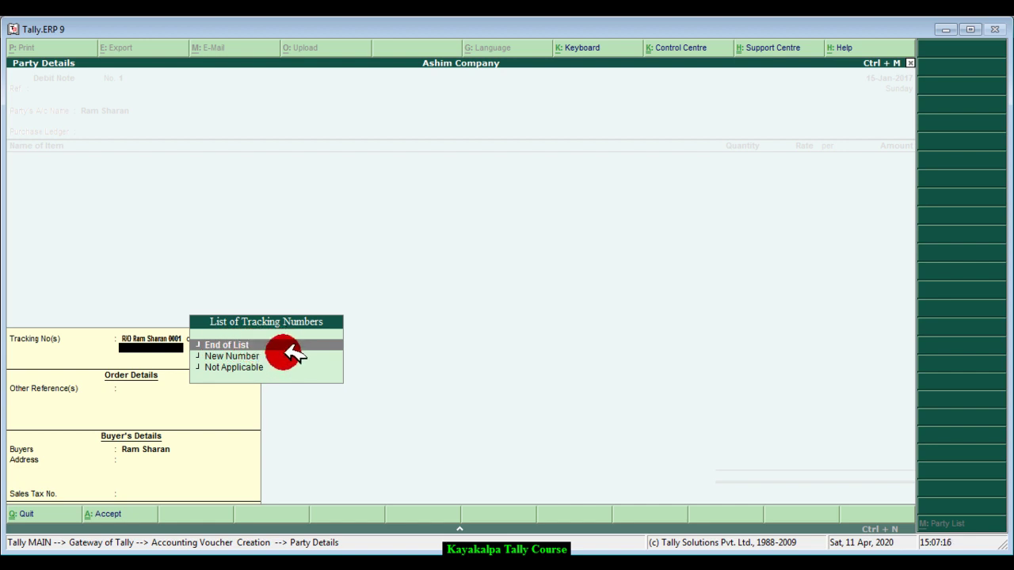
pyautogui.click(290, 347)
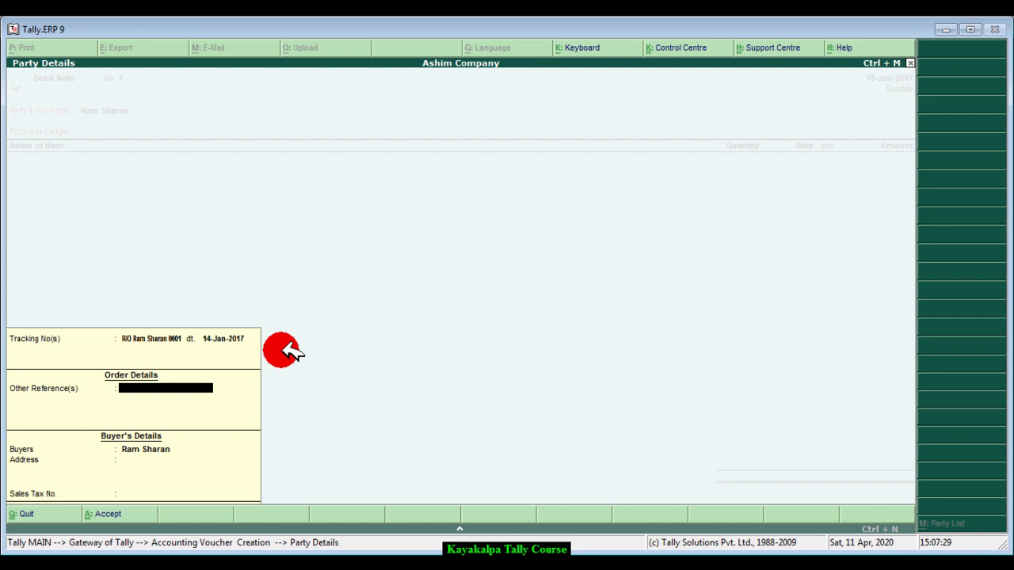
# - Enter other reference 'Send me other new item', buyer Ashim Company, the buyer's address and sales tax number
pyautogui.press('Return')
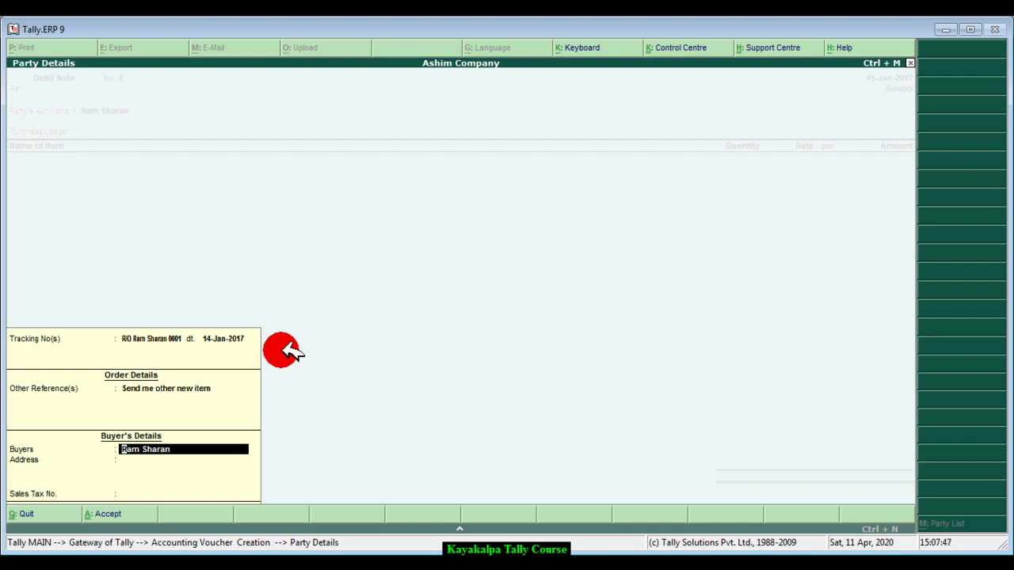
pyautogui.press('Return')
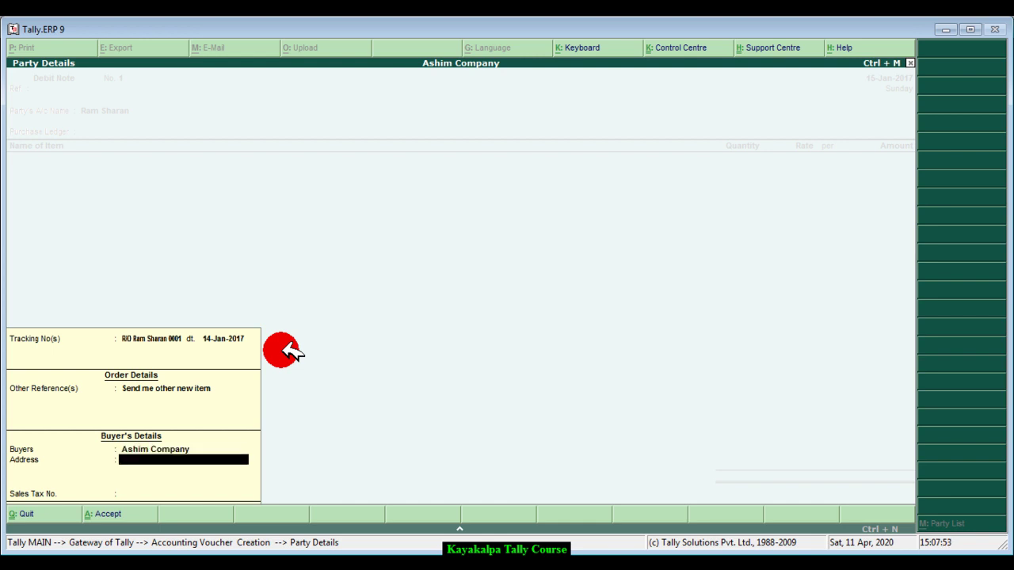
pyautogui.press('Return')
pyautogui.press('Return')
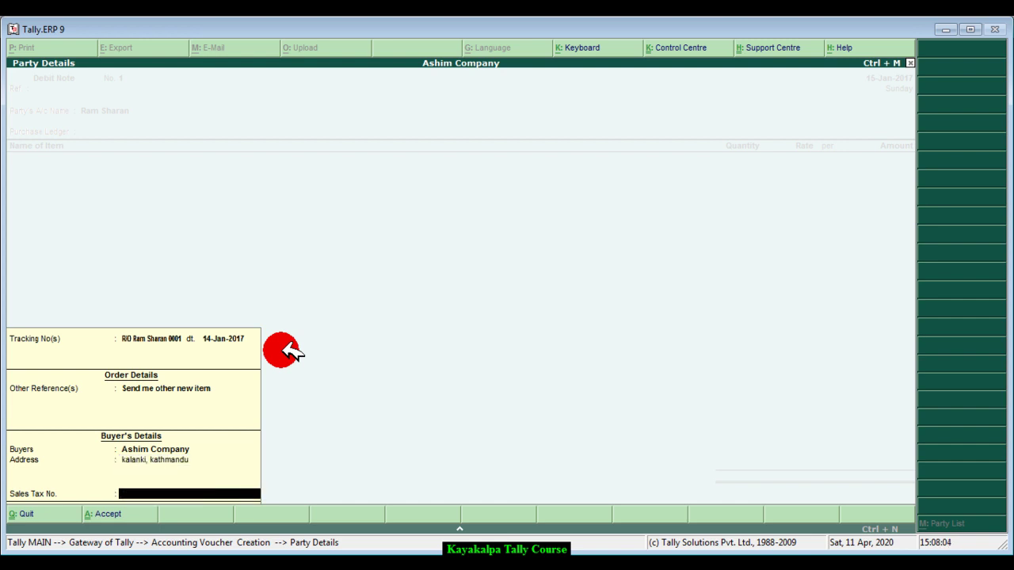
pyautogui.press('Return')
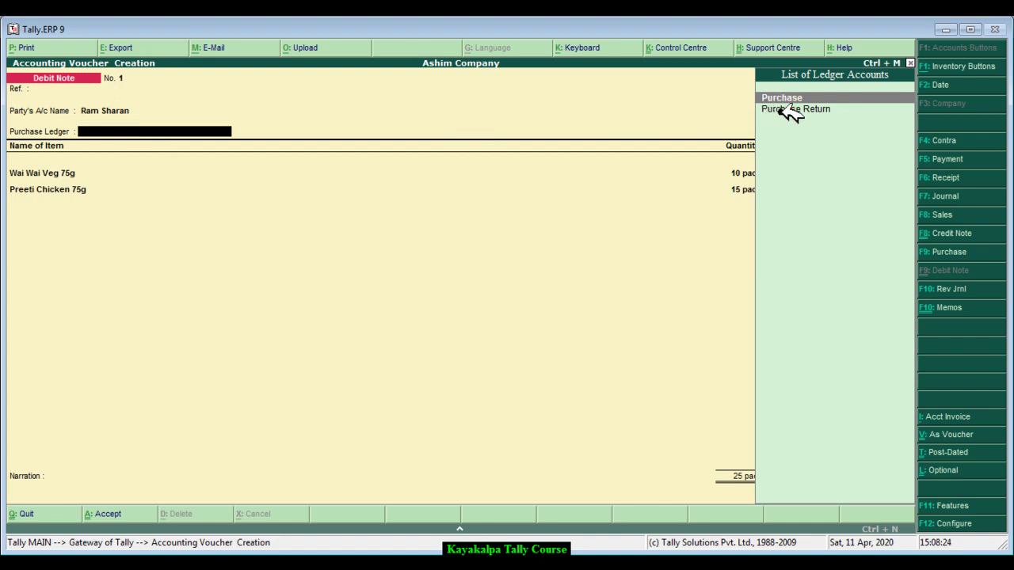
# - Choose Purchase Return as purchase ledger, altering it to stay under Purchase Accounts with inventory values affected Yes
pyautogui.click(798, 111)
pyautogui.click(806, 115)
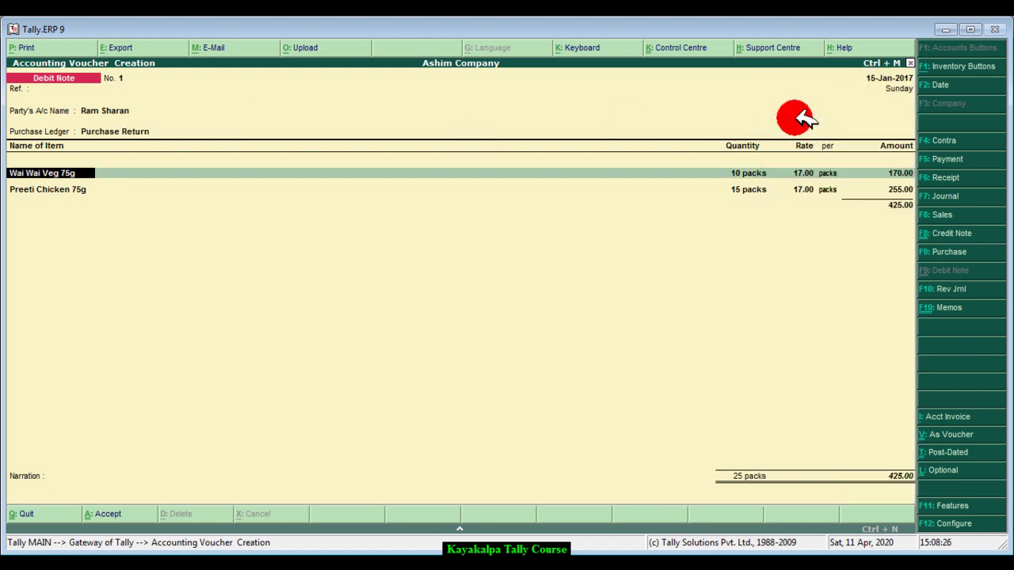
pyautogui.press('BackSpace')
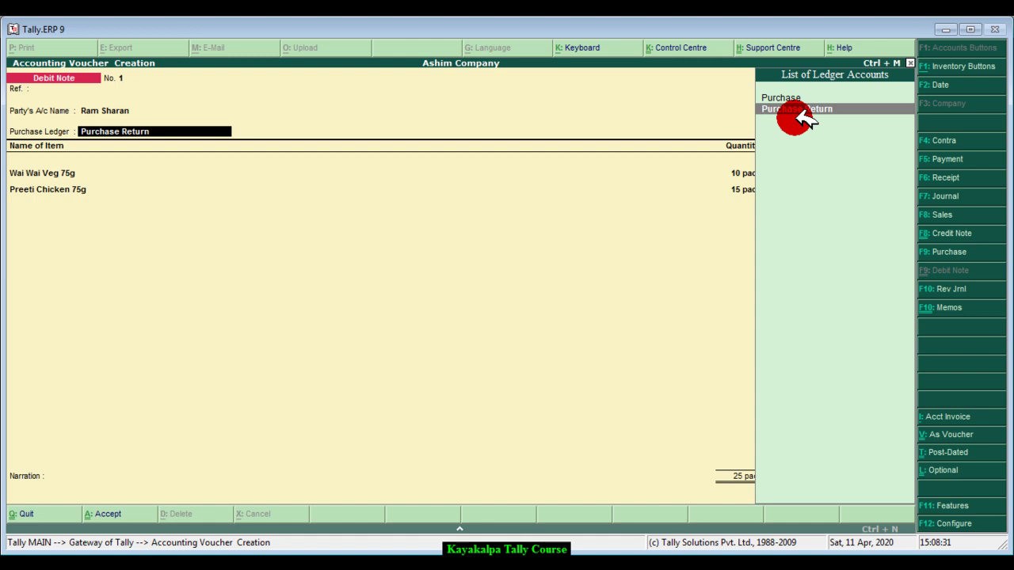
pyautogui.hotkey('ctrl', 'Return')
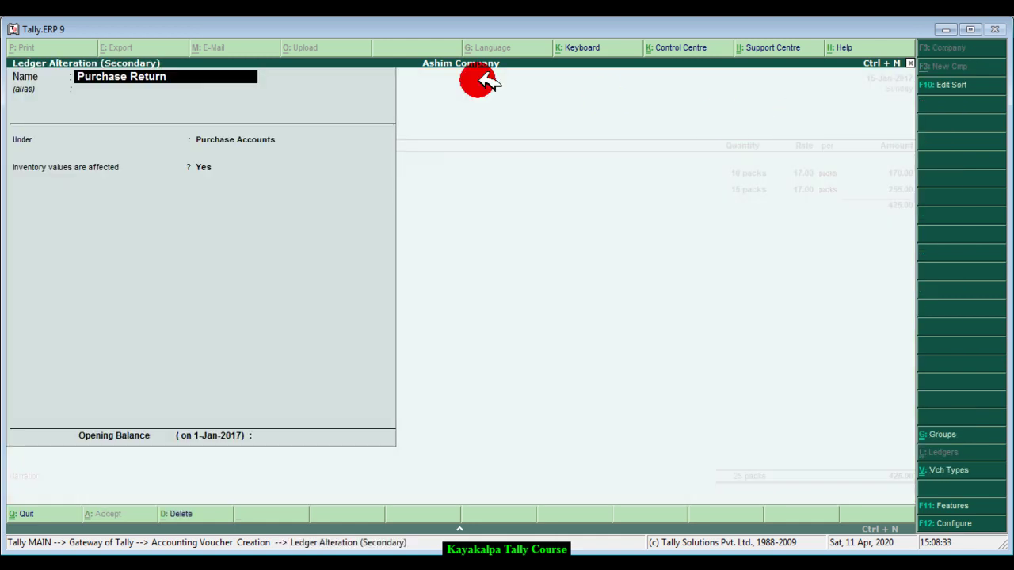
pyautogui.click(103, 76)
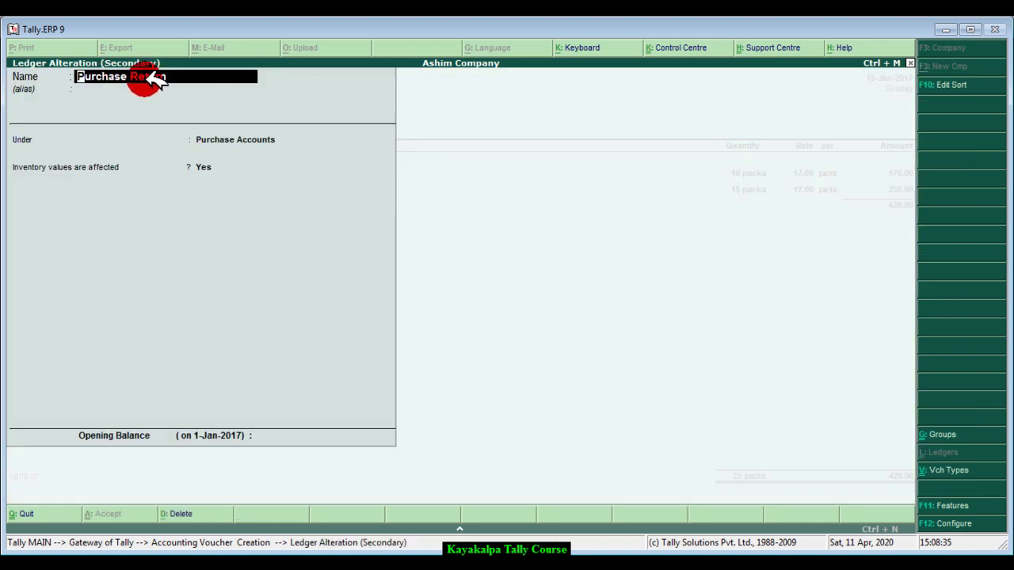
pyautogui.press('Return')
pyautogui.press('Return')
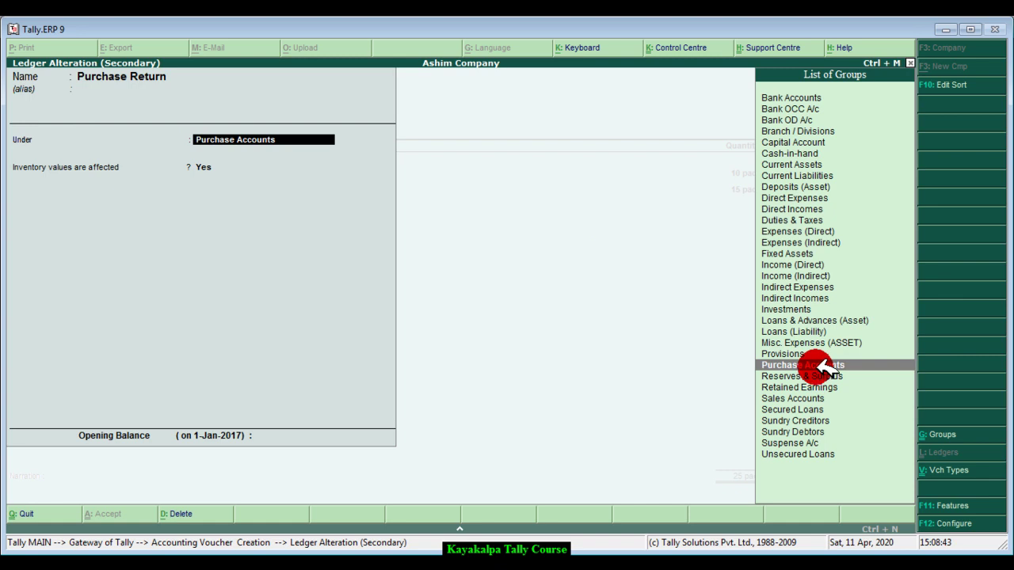
pyautogui.click(820, 365)
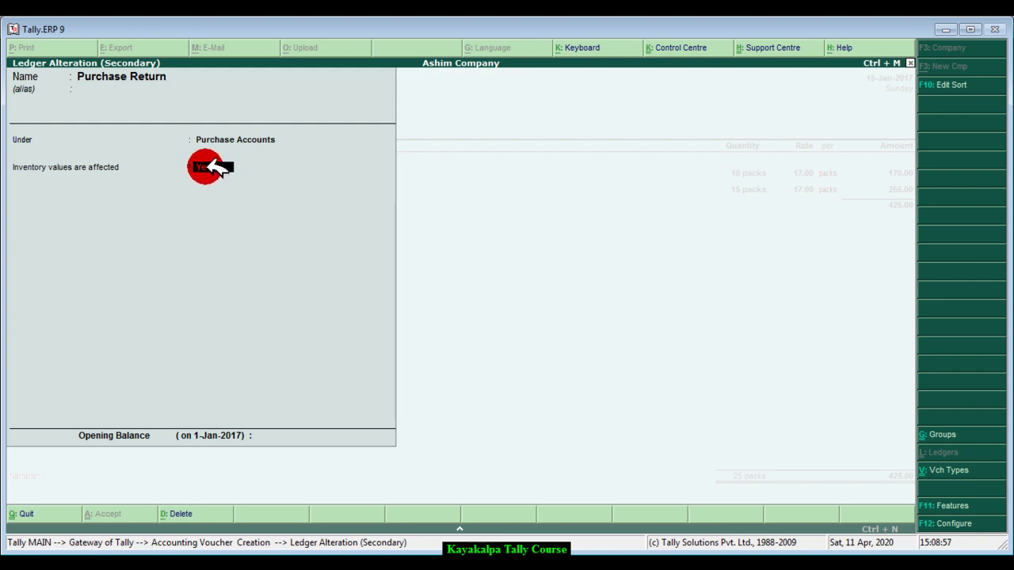
pyautogui.press('Return')
pyautogui.press('Return')
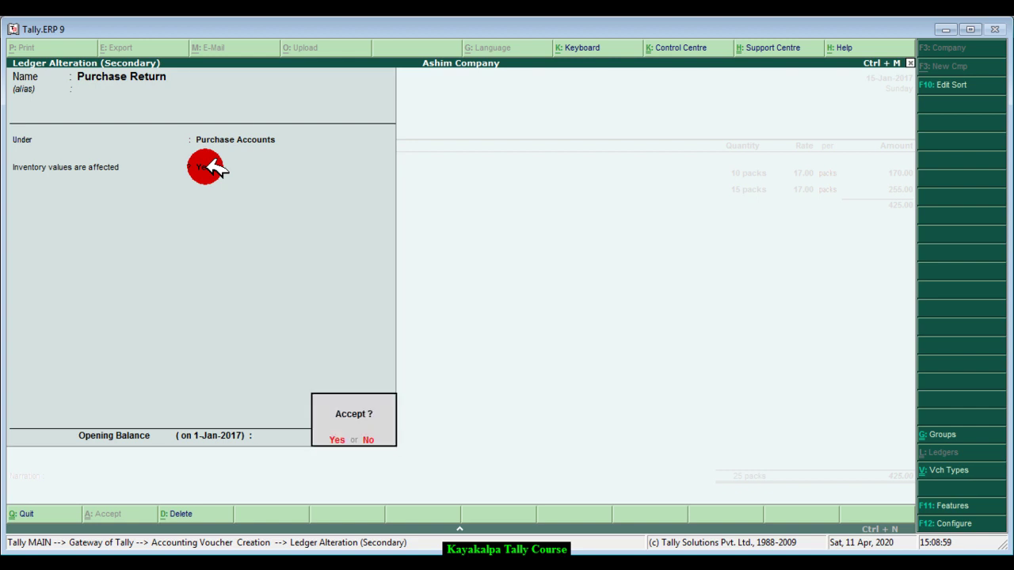
pyautogui.press('Return')
pyautogui.press('Return')
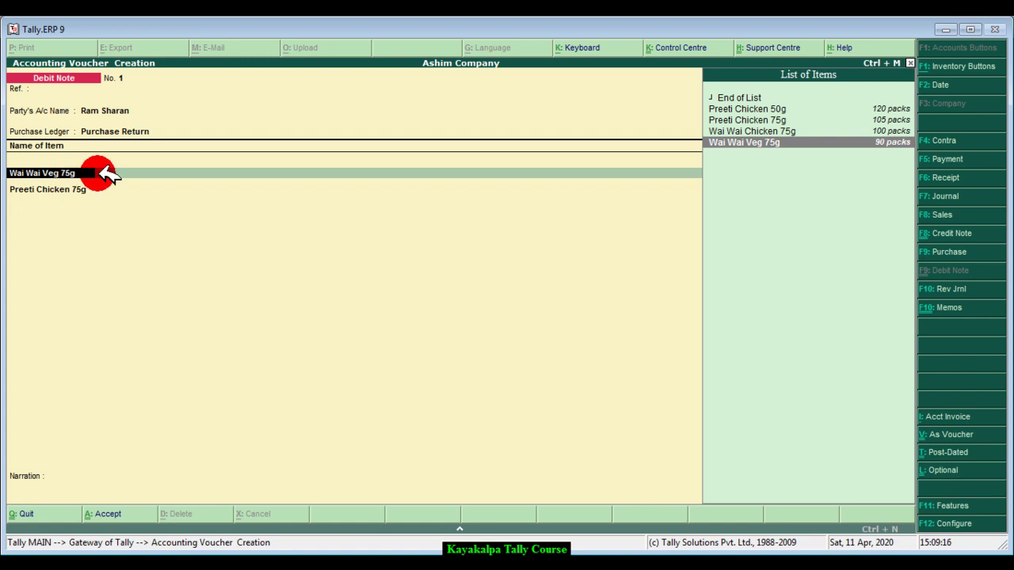
# - Allocate Wai Wai Veg 75g's 10 packs at 17.00 (170.00) to the R/O tracking number
pyautogui.press('Return')
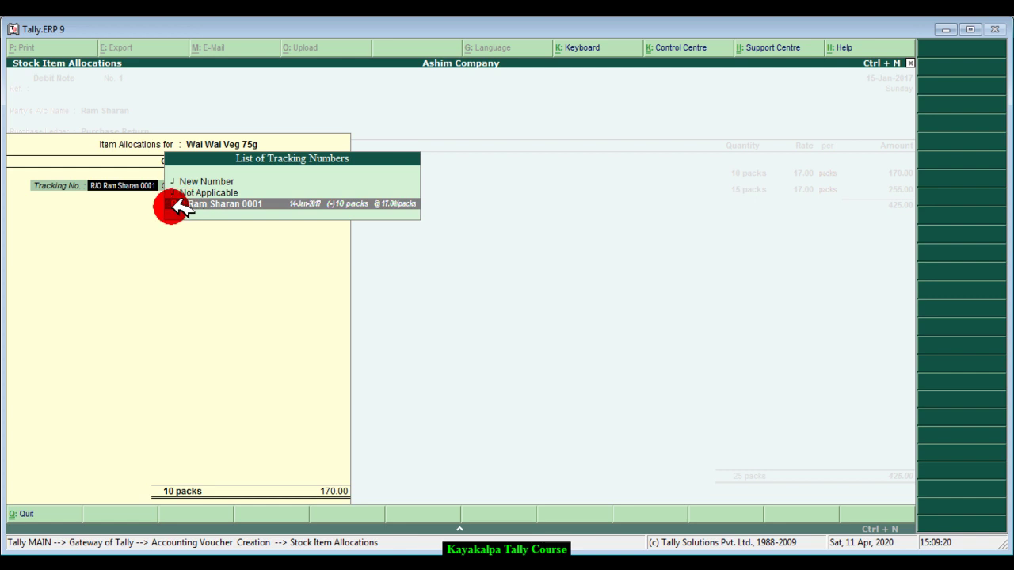
pyautogui.click(289, 205)
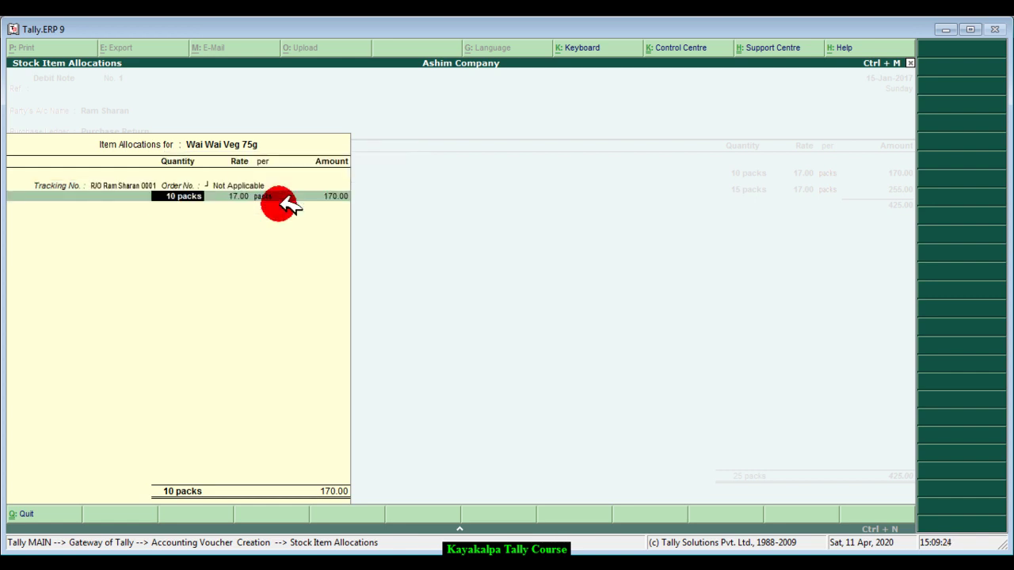
pyautogui.press('Return')
pyautogui.press('Return')
pyautogui.press('Return')
pyautogui.press('Return')
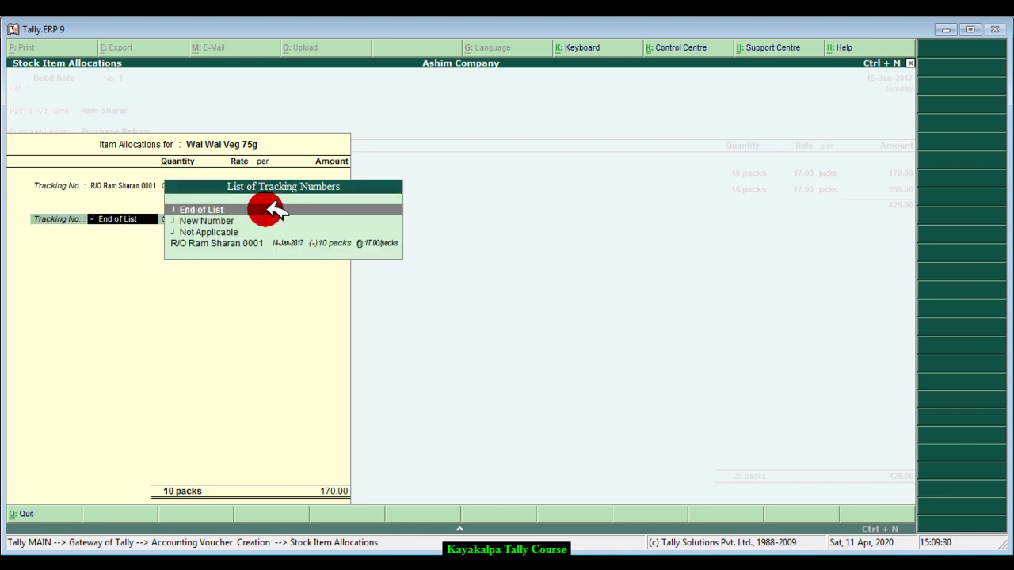
pyautogui.press('Return')
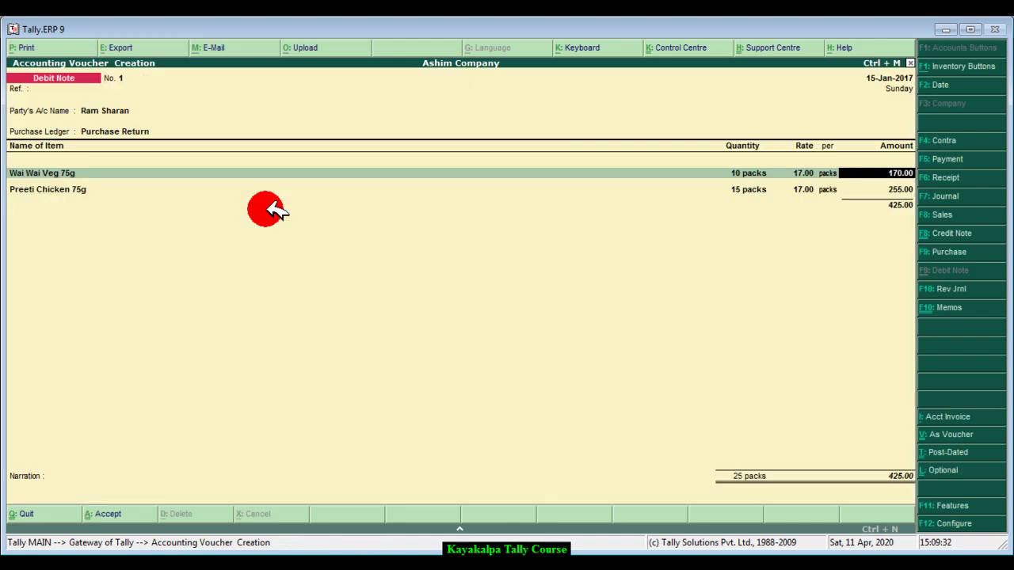
pyautogui.press('Return')
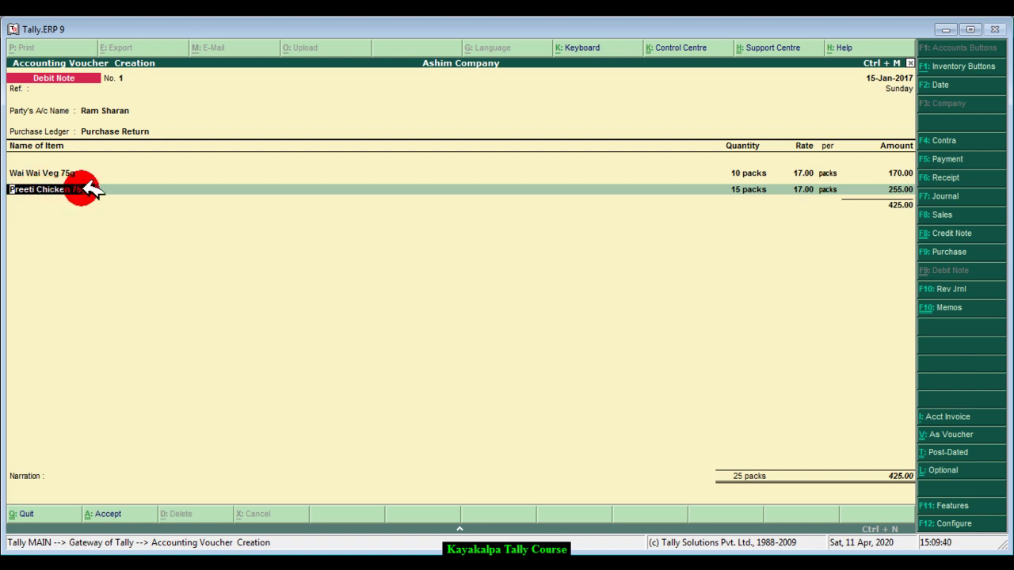
# - Allocate Preeti Chicken 75g's 15 packs at 17.00 (255.00) to the R/O tracking number
pyautogui.press('Return')
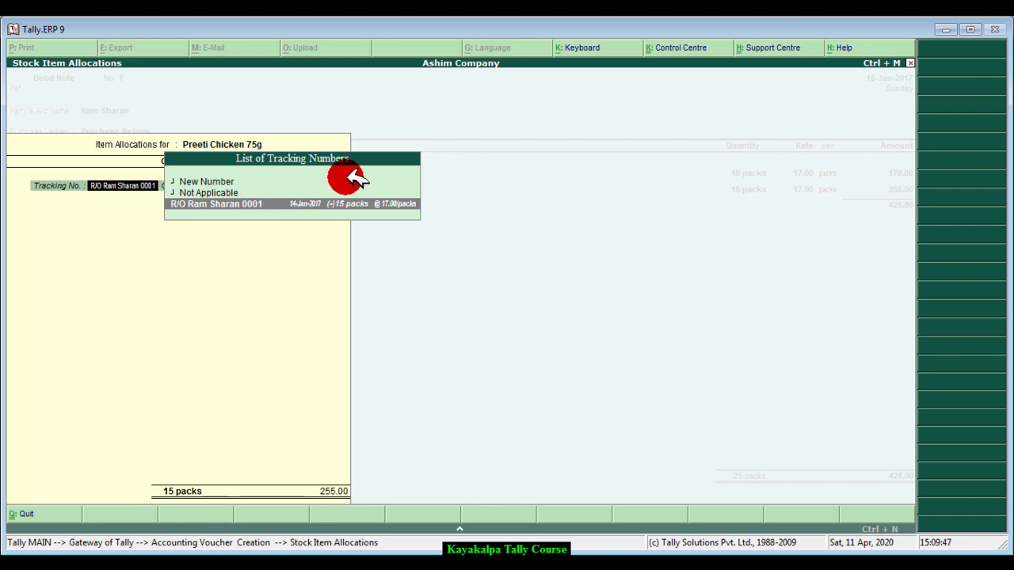
pyautogui.press('Return')
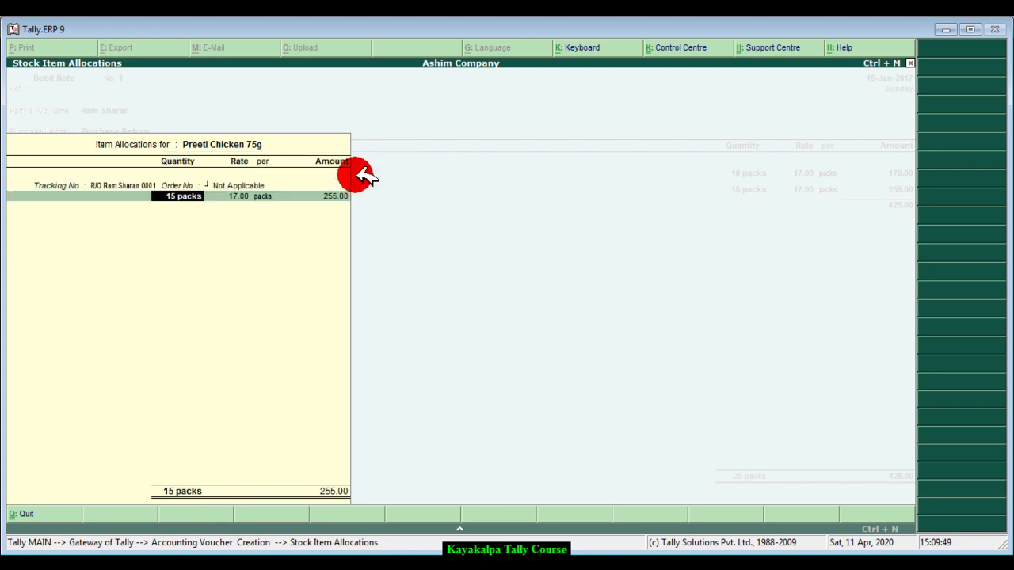
pyautogui.press('Return')
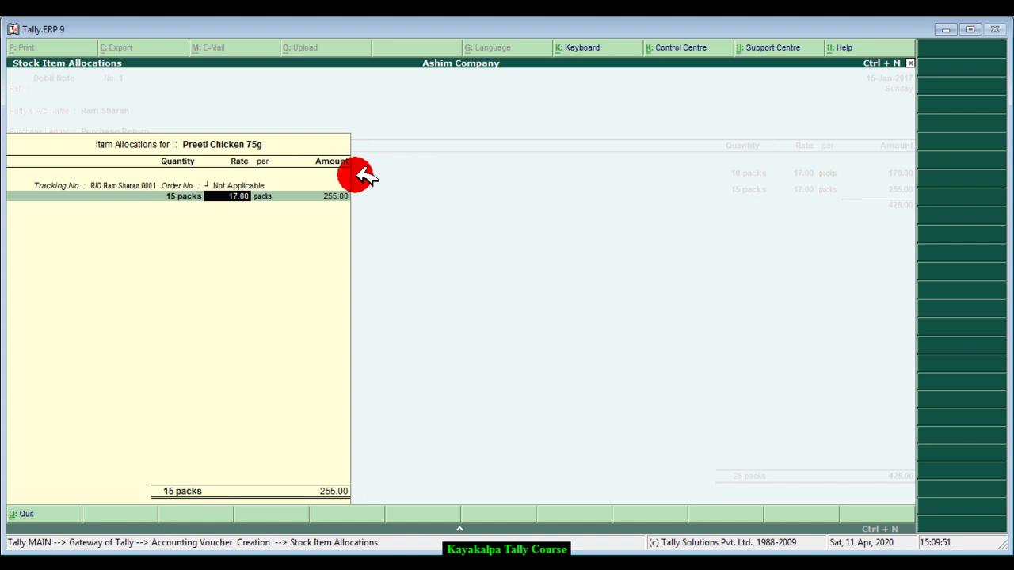
pyautogui.press('Return')
pyautogui.press('Return')
pyautogui.press('Return')
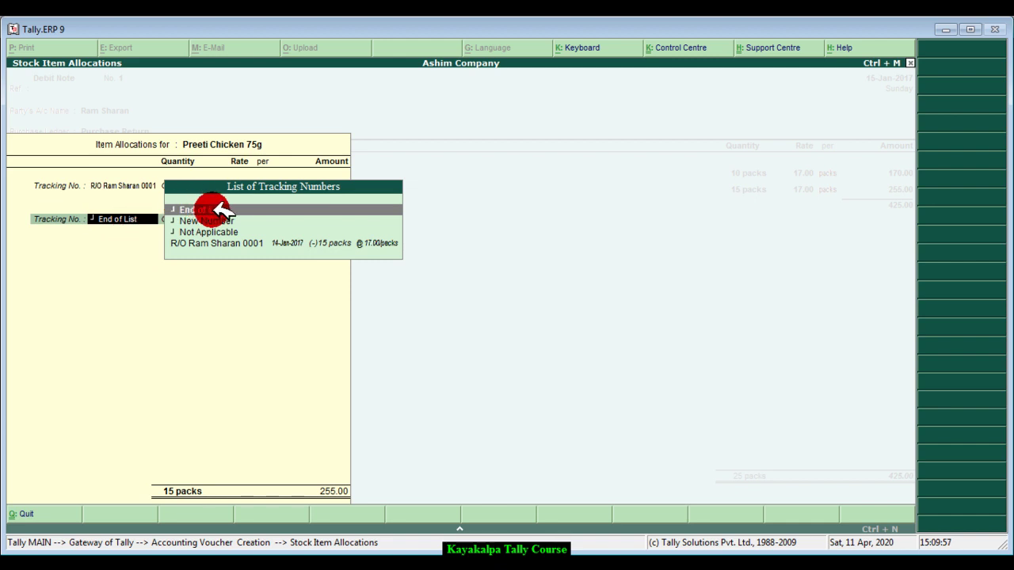
pyautogui.click(244, 210)
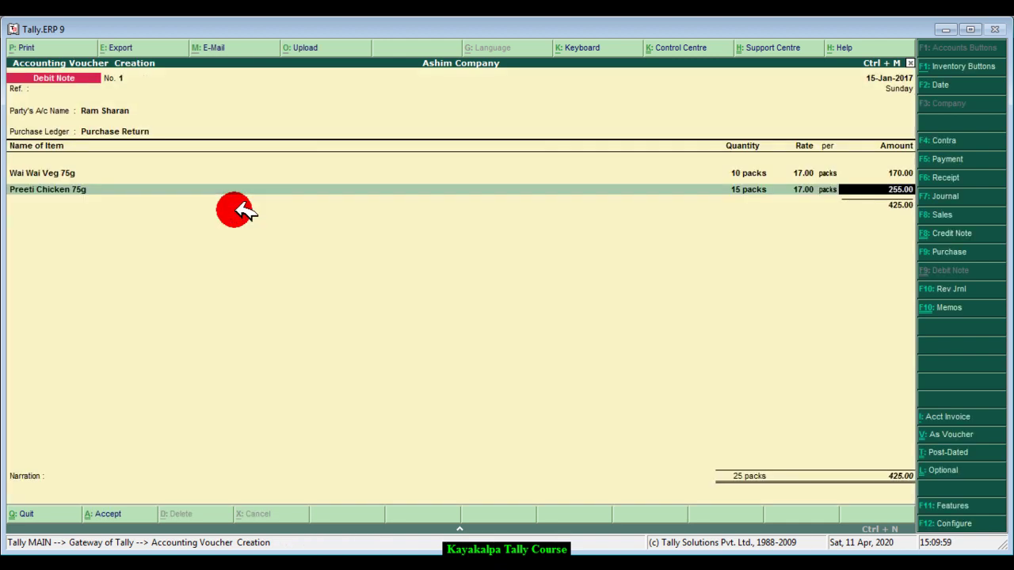
pyautogui.press('Return')
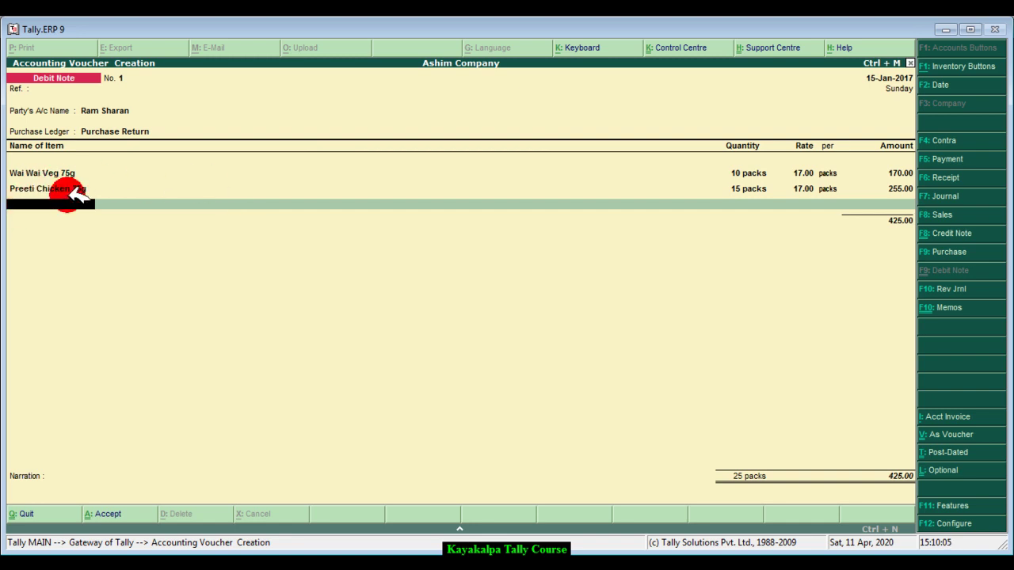
# - Close the item and ledger lists and enter the narration 'goods returned to sup'
pyautogui.press('Return')
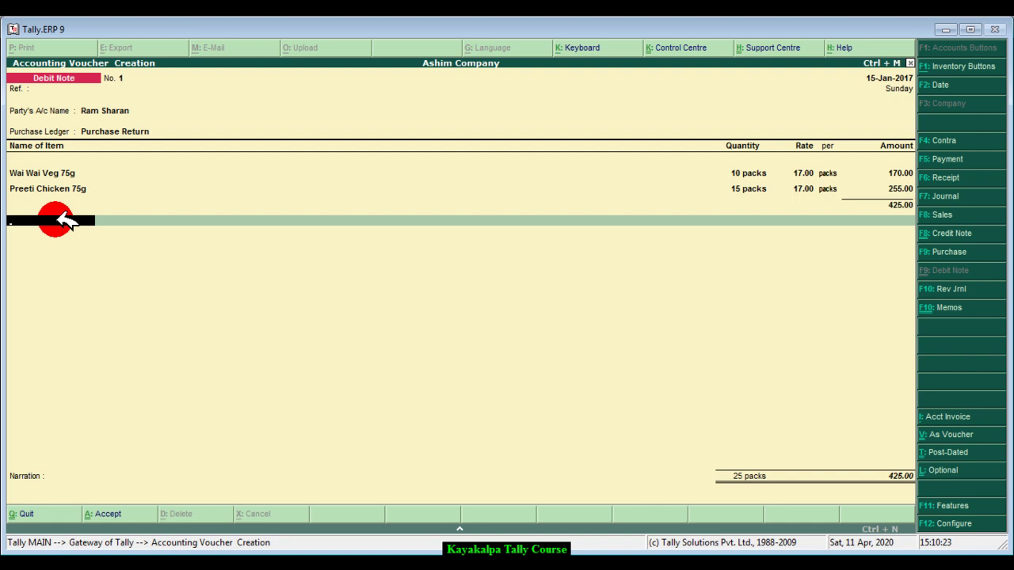
pyautogui.press('Return')
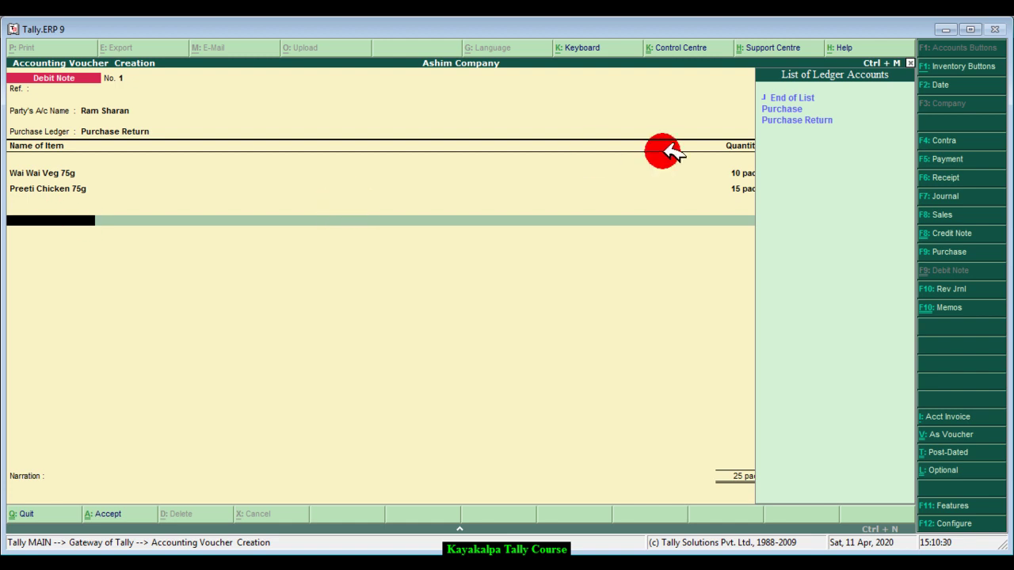
pyautogui.click(796, 98)
pyautogui.click(862, 99)
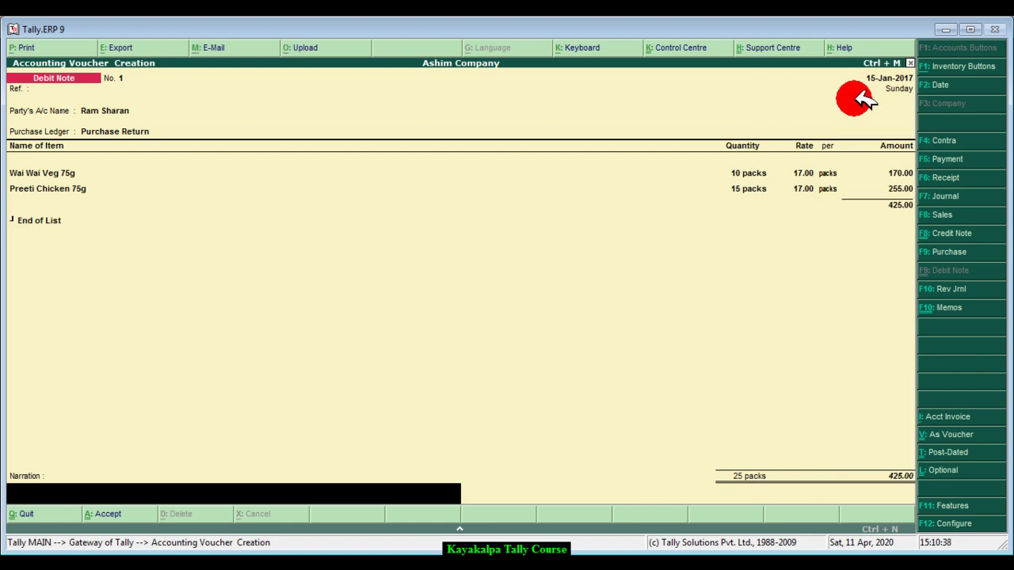
pyautogui.write('goods returned to supplier.')
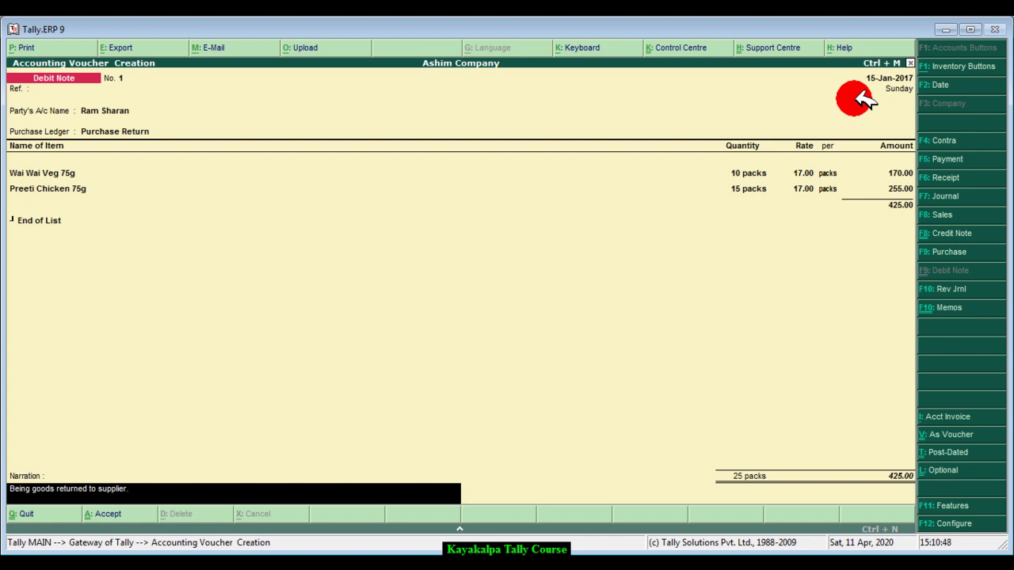
pyautogui.press('Return')
pyautogui.press('Return')
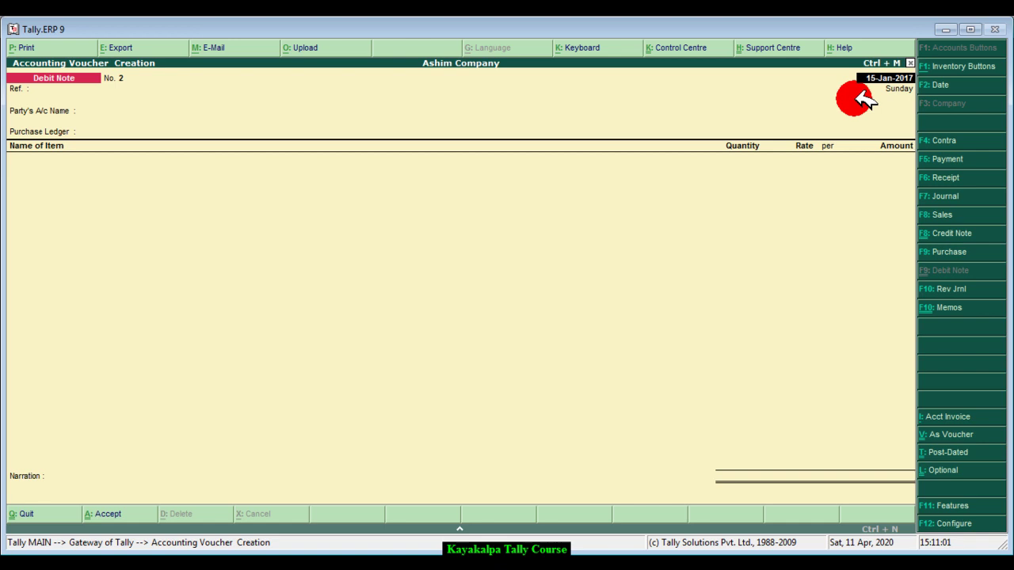
# - Leave voucher entry and open the Profit & Loss A/c report from the Gateway
pyautogui.press('Escape')
pyautogui.press('Return')
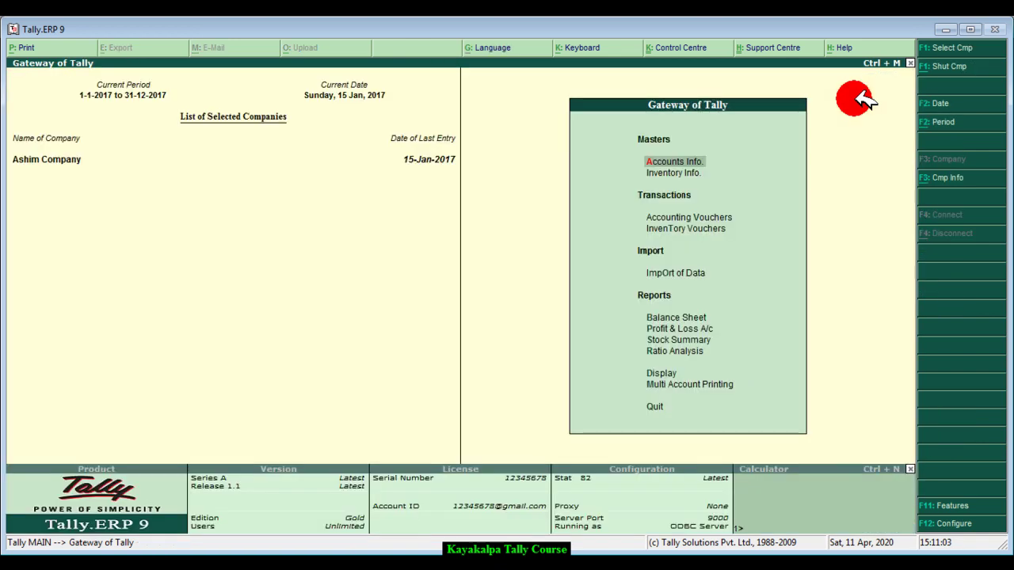
pyautogui.press('Down')
pyautogui.press('Down')
pyautogui.press('Down')
pyautogui.press('Down')
pyautogui.press('Down')
pyautogui.press('Down')
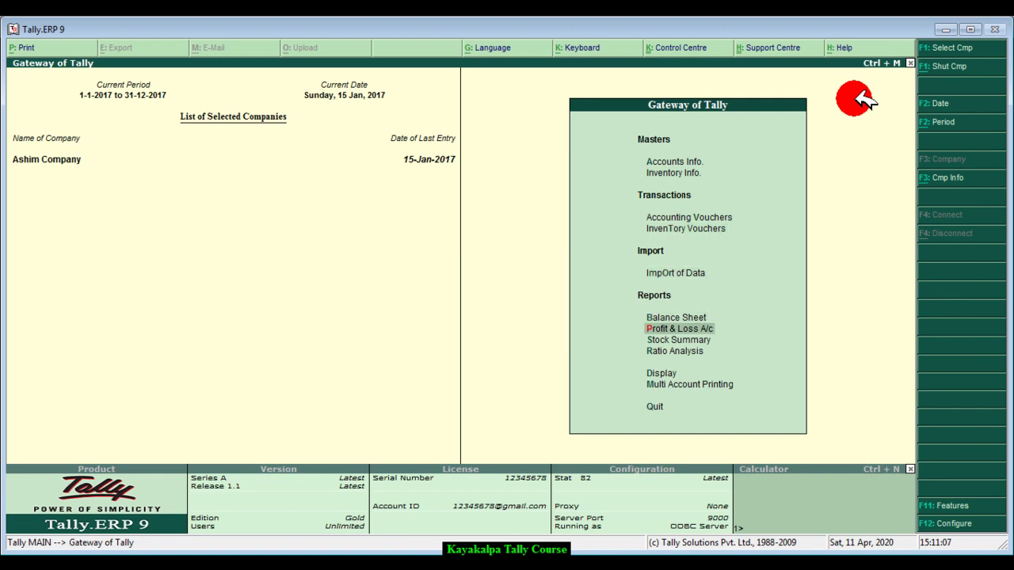
pyautogui.press('Return')
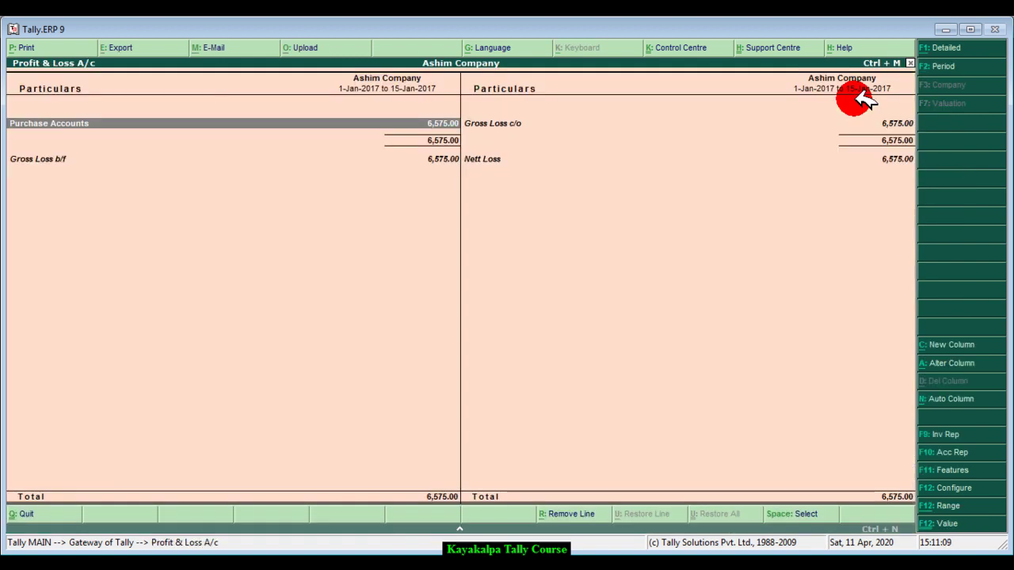
# - View the detailed Profit & Loss showing Purchase 7,000.00 and Purchase Return (-)425.00, then close it
pyautogui.click(954, 49)
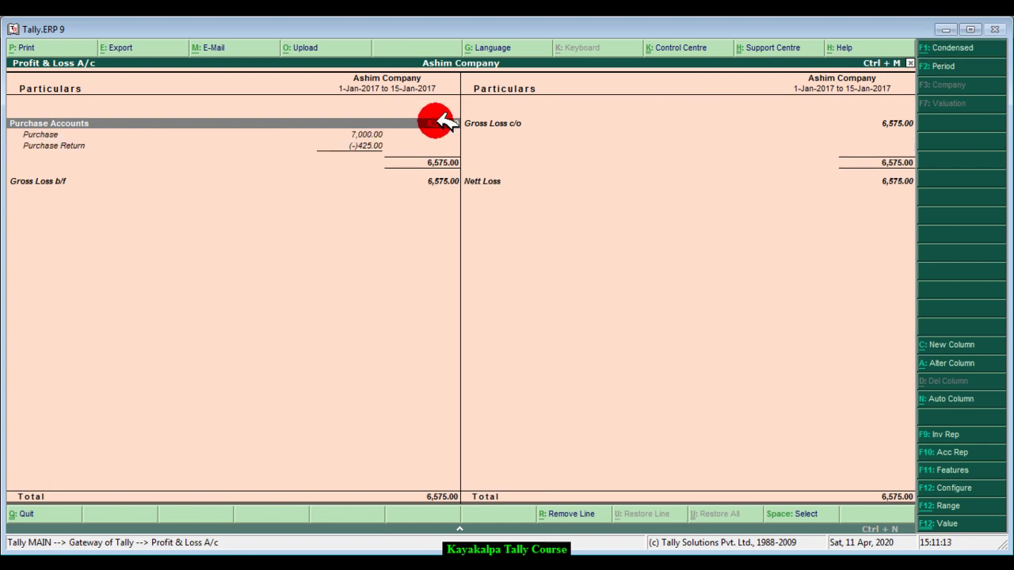
pyautogui.click(49, 134)
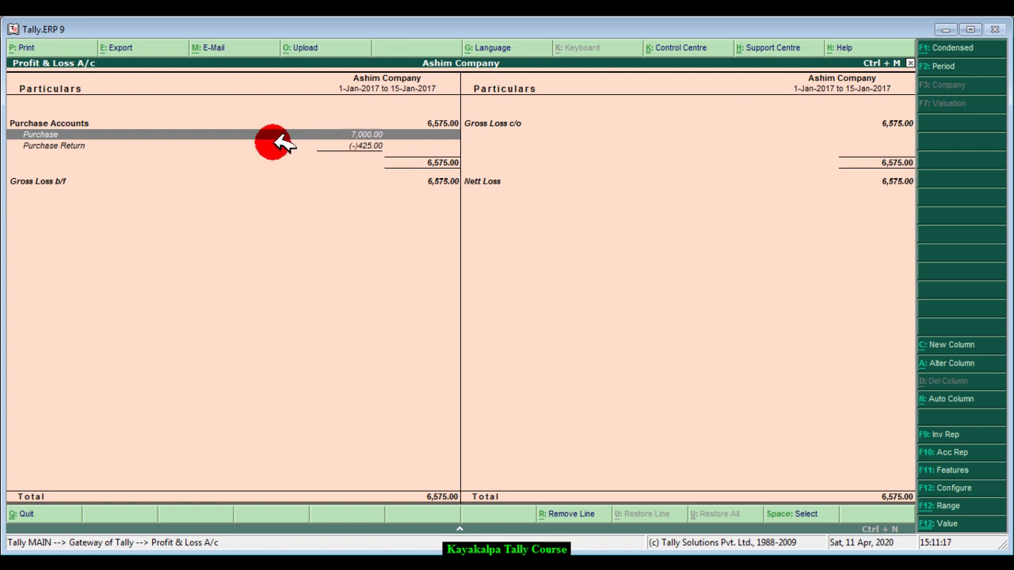
pyautogui.click(165, 145)
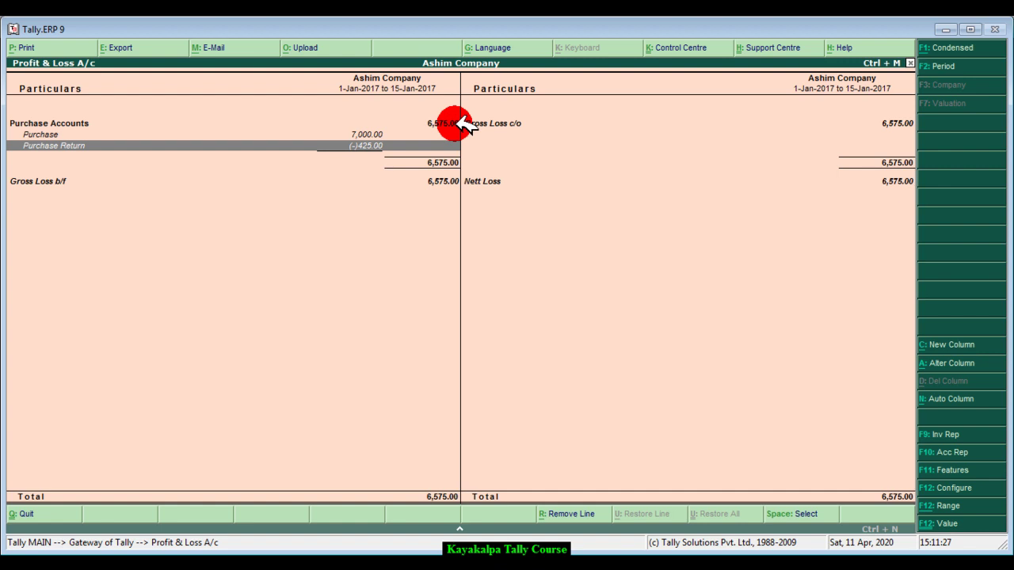
pyautogui.press('Escape')
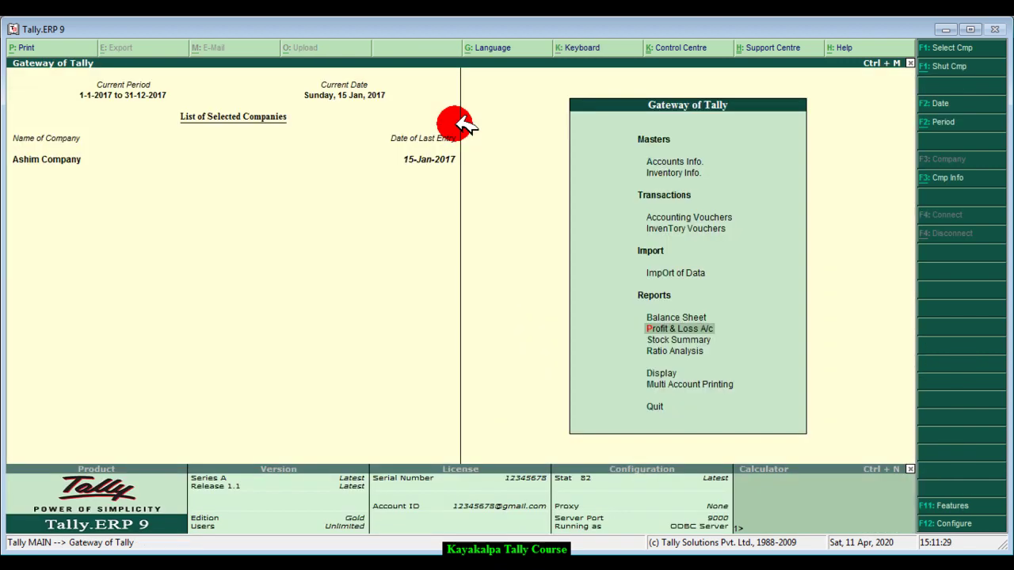
# - Drill from the Balance Sheet through Current Liabilities into Sundry Creditors, showing the supplier's 6,575.00 balance
pyautogui.press('Up')
pyautogui.press('Return')
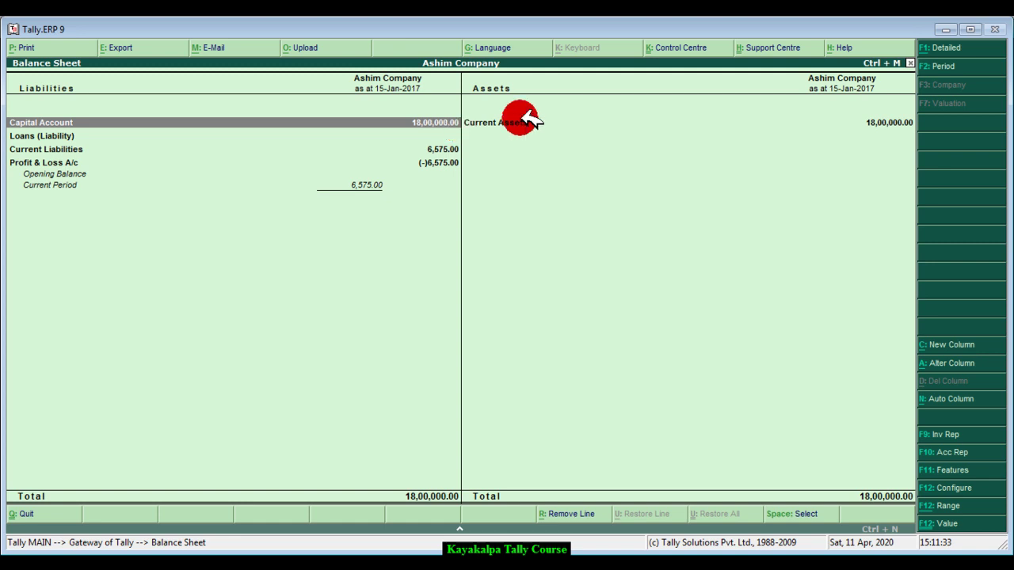
pyautogui.click(107, 150)
pyautogui.click(107, 150)
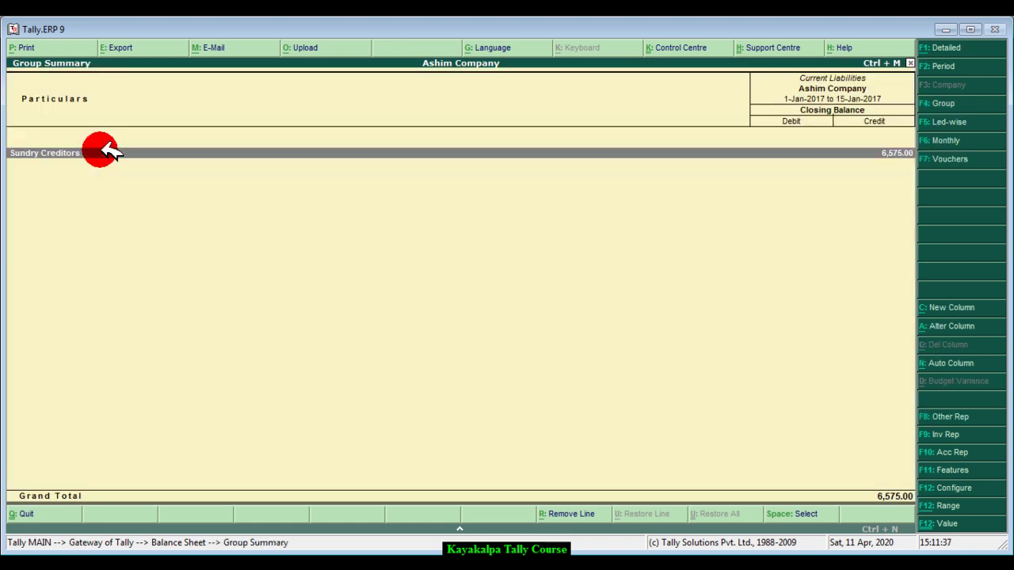
pyautogui.click(106, 150)
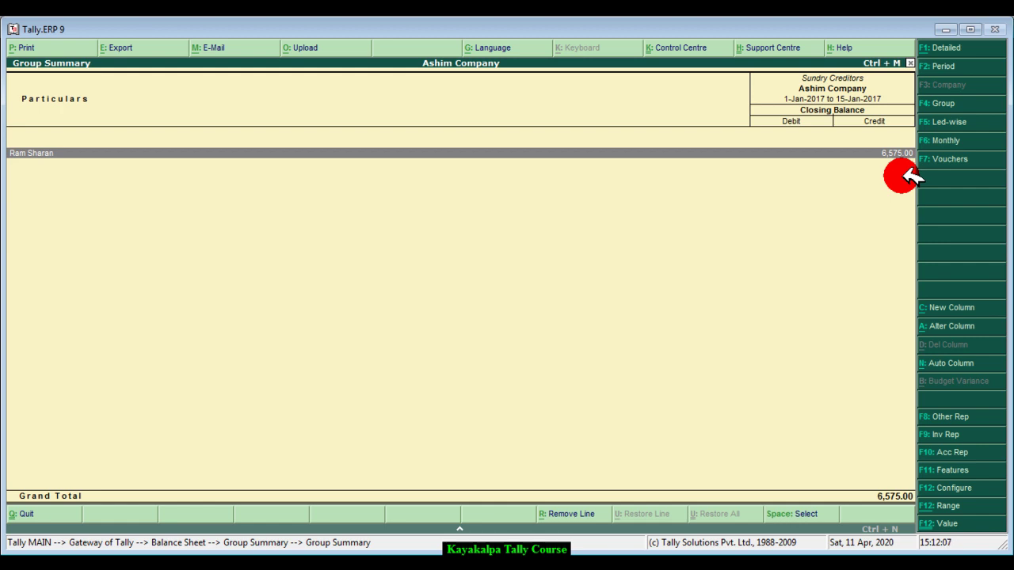
pyautogui.press('Escape')
pyautogui.press('Escape')
pyautogui.press('Escape')
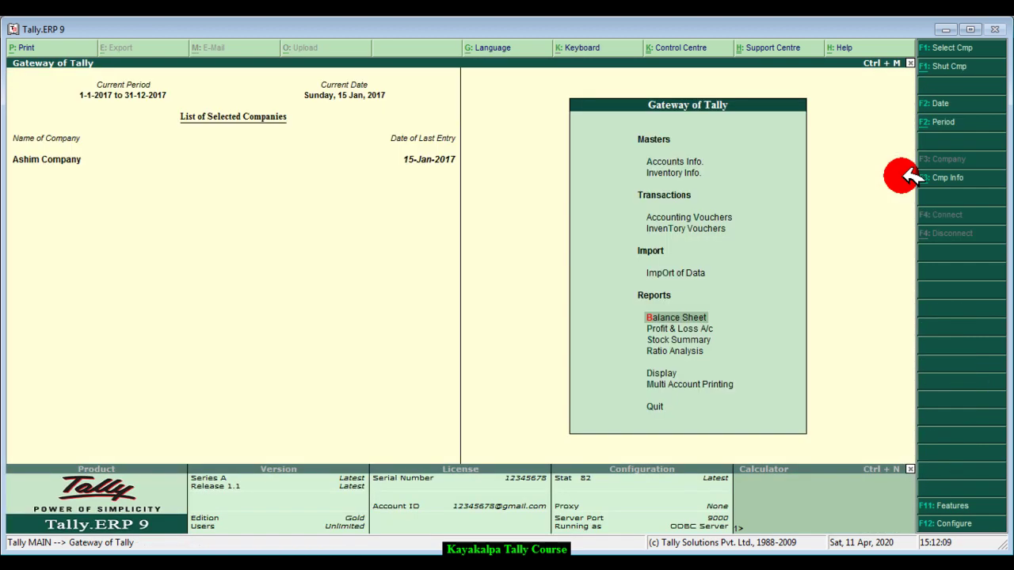
pyautogui.press('Down')
pyautogui.press('Down')
pyautogui.press('Down')
pyautogui.press('Down')
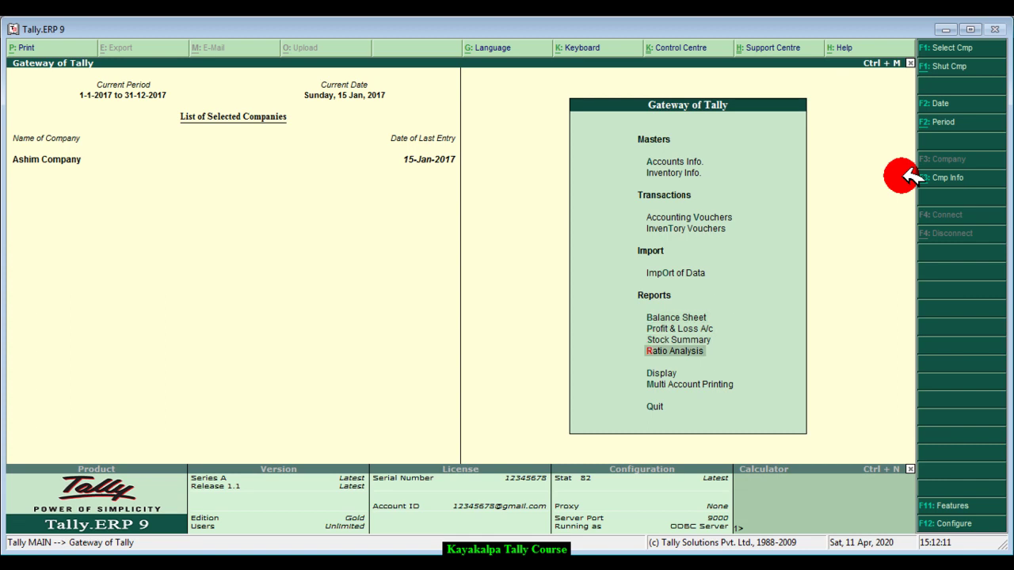
pyautogui.press('Return')
pyautogui.press('Down')
pyautogui.press('Down')
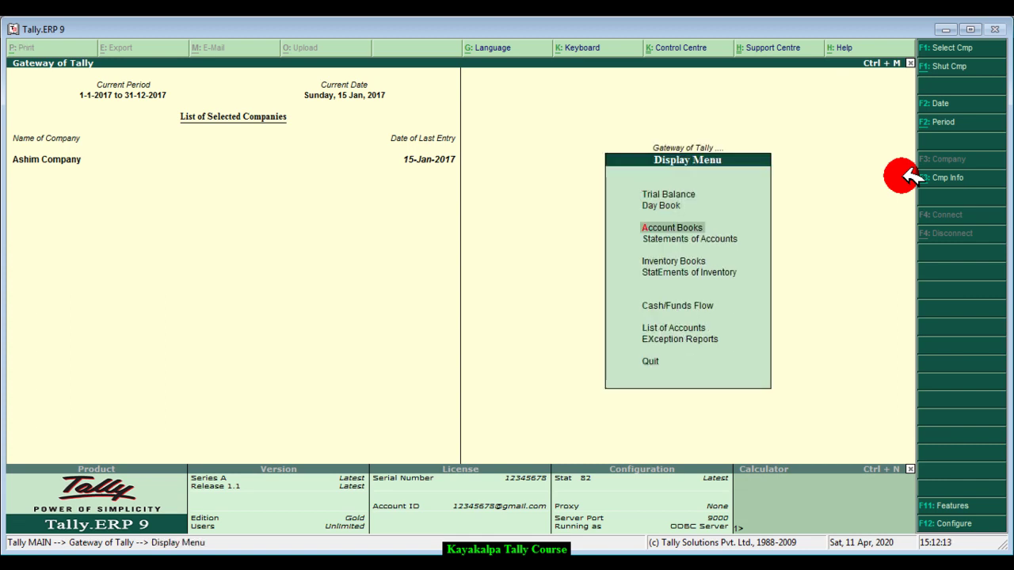
pyautogui.press('Return')
pyautogui.press('Down')
pyautogui.press('Return')
pyautogui.press('Down')
pyautogui.press('Down')
pyautogui.press('Down')
pyautogui.press('Down')
pyautogui.press('Down')
pyautogui.press('Down')
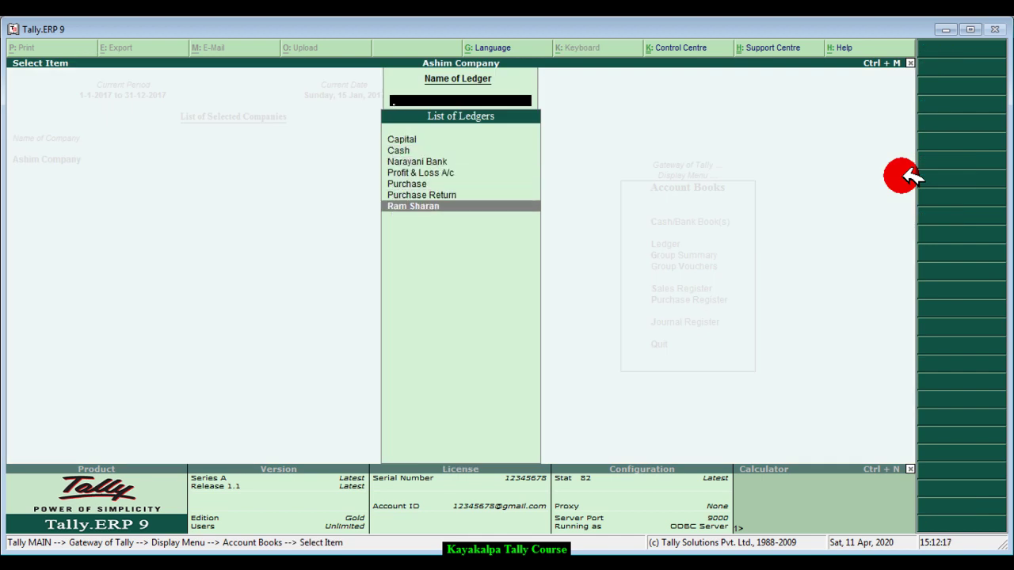
pyautogui.press('Return')
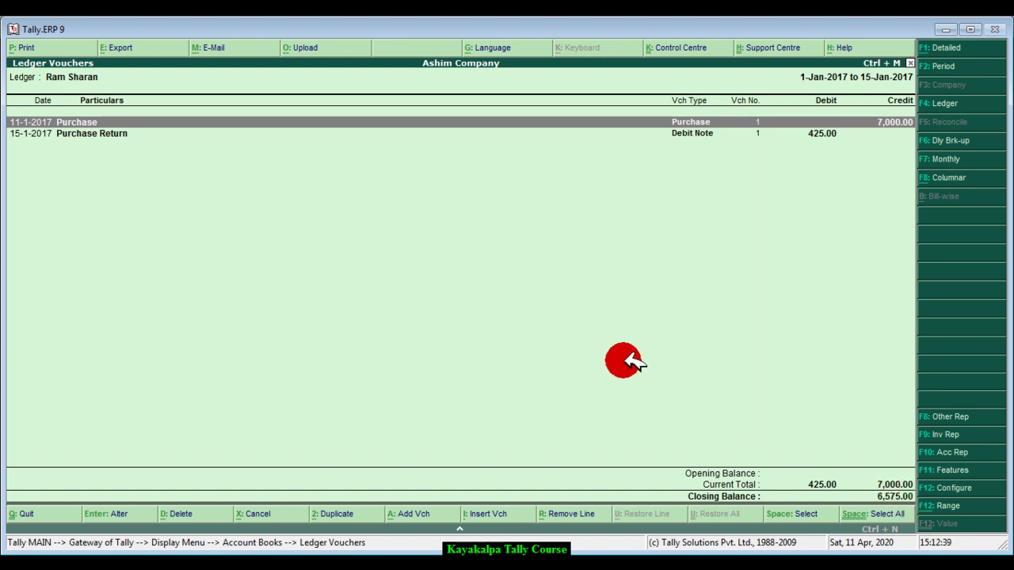
pyautogui.press('Escape')
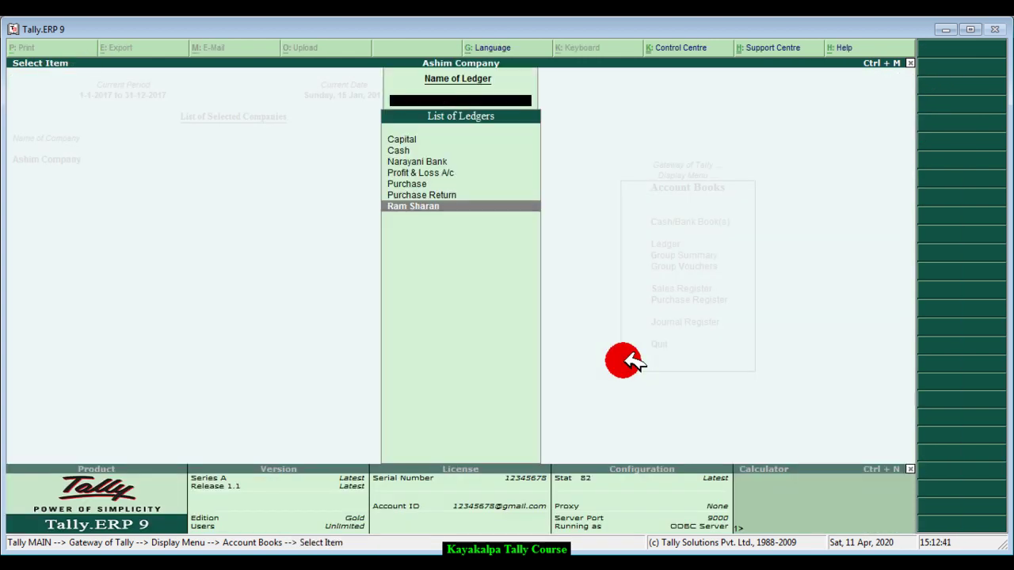
pyautogui.press('Escape')
pyautogui.press('Return')
pyautogui.press('Down')
pyautogui.press('Down')
pyautogui.press('Down')
pyautogui.press('Down')
pyautogui.press('Return')
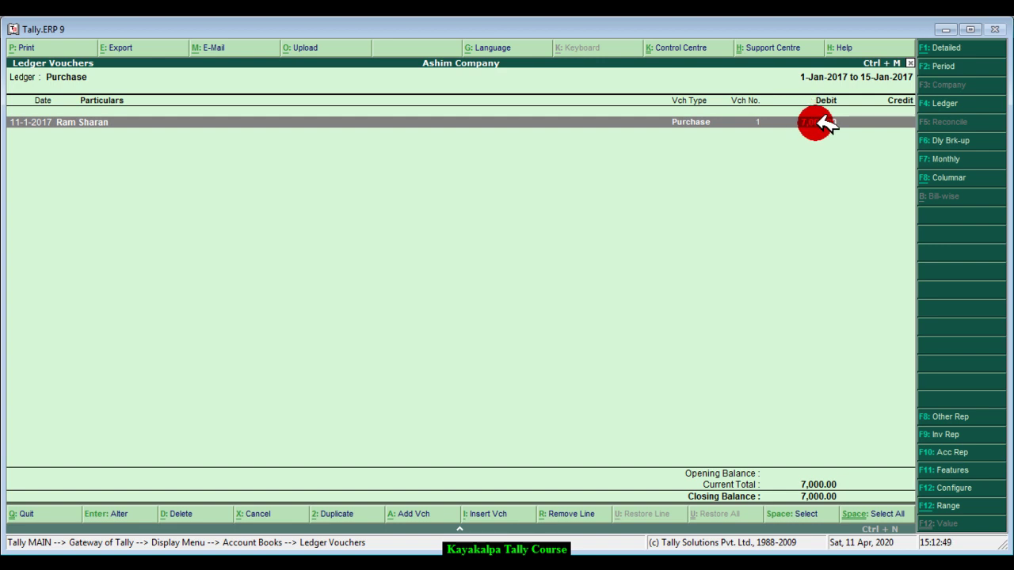
# - Display the Purchase Return ledger, showing Debit Note 1 of 15-1-2017 credited 425.00
pyautogui.press('Escape')
pyautogui.press('Down')
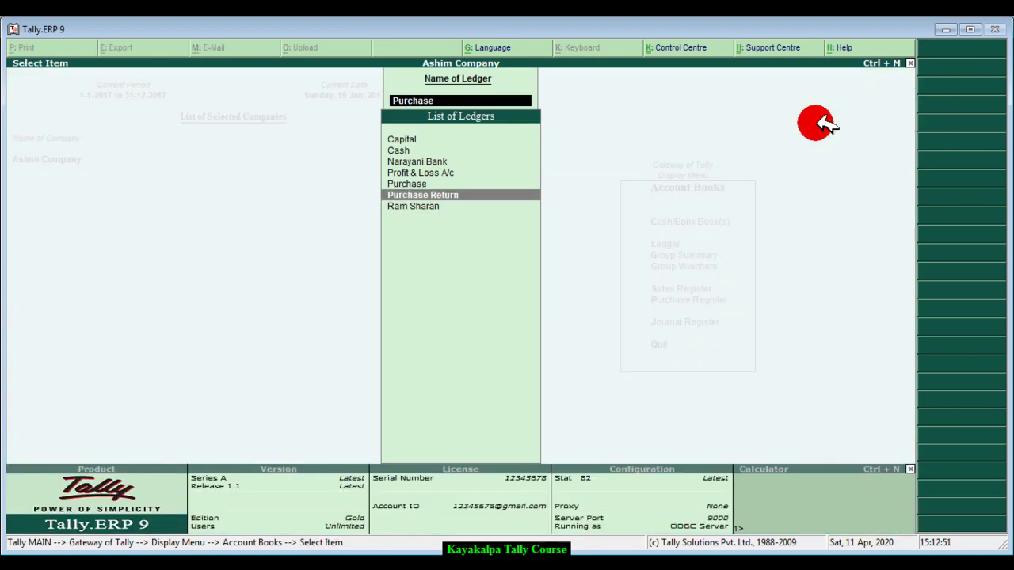
pyautogui.press('Return')
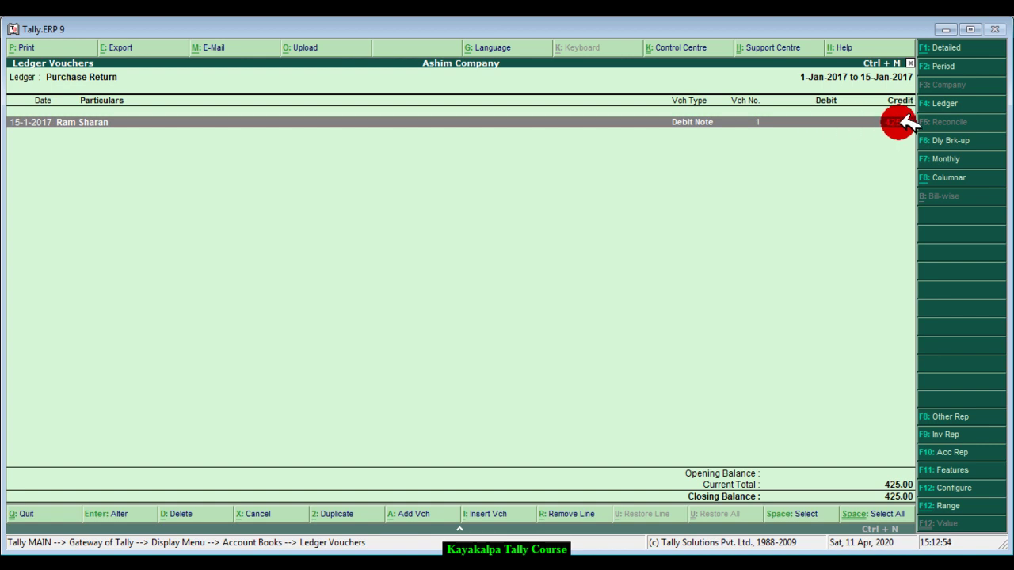